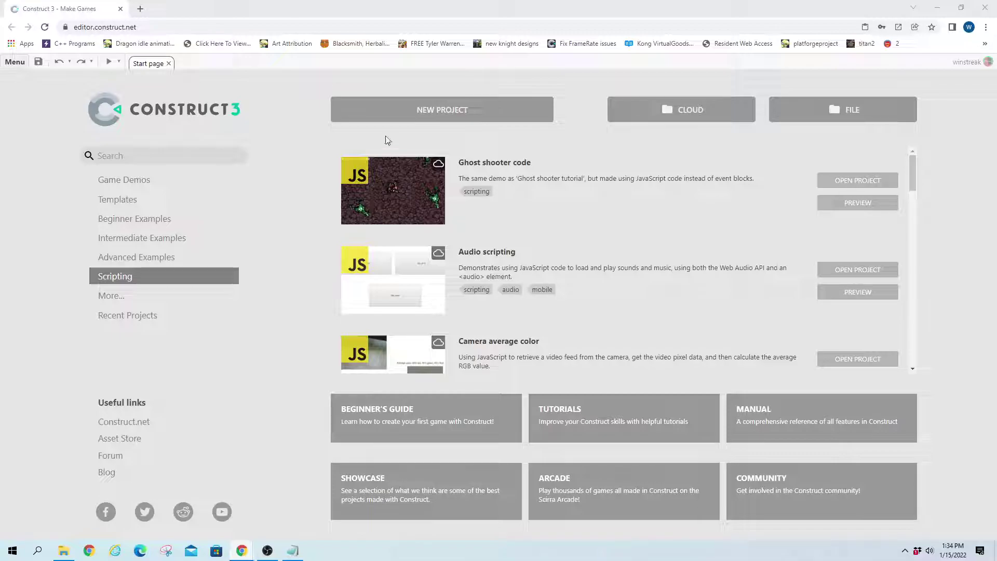
Create a new empty project from the main menu's Project > New dialog.
click(15, 62)
mouse_move(40, 83)
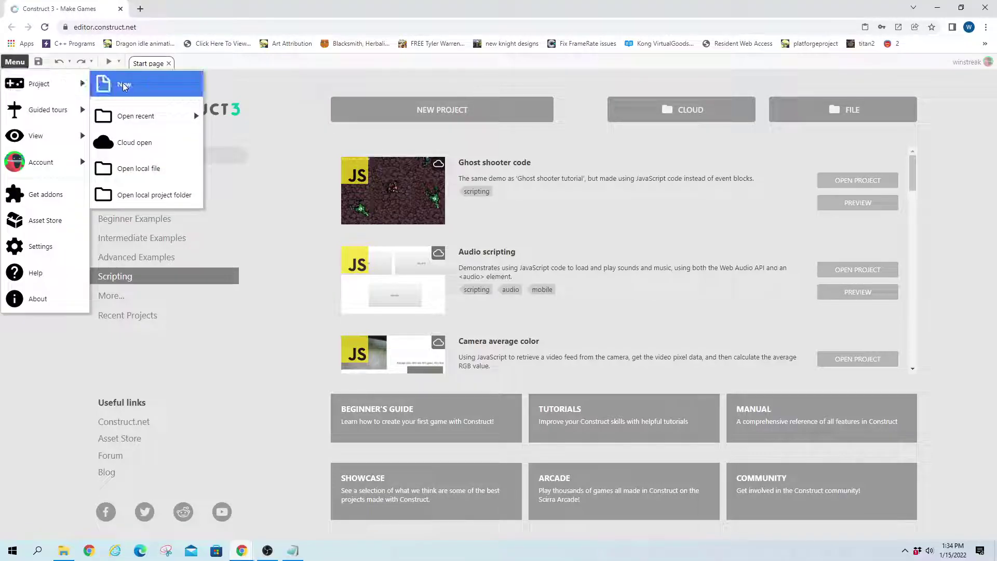
click(122, 82)
click(522, 367)
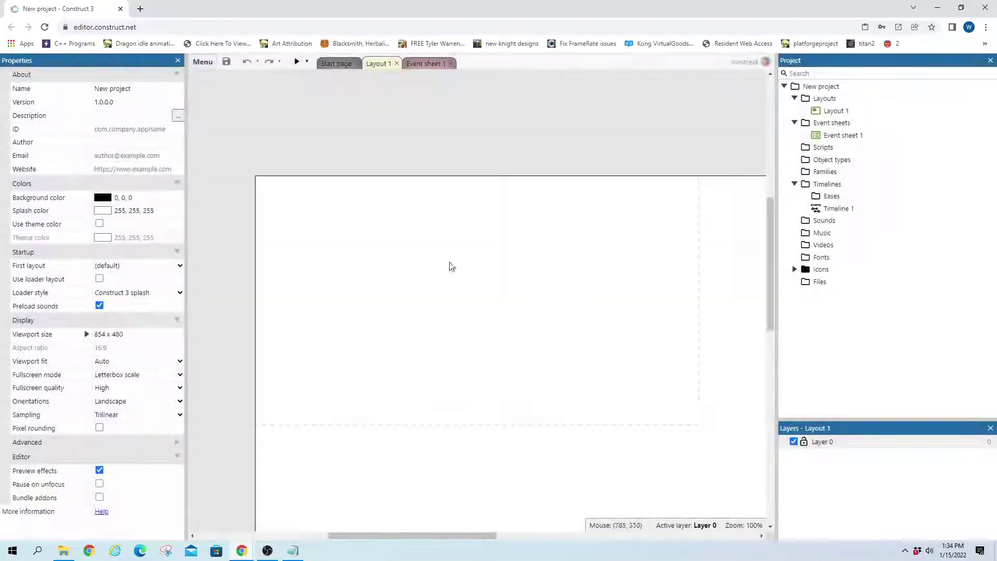
Glance at the other open windows with Alt+Tab and return to the editor.
key(alt+Tab)
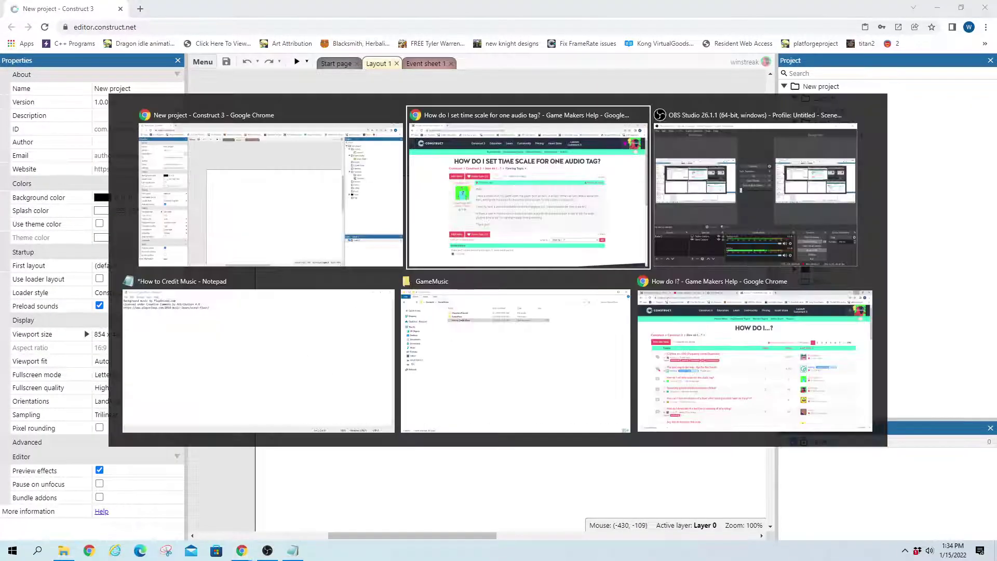
key(Tab)
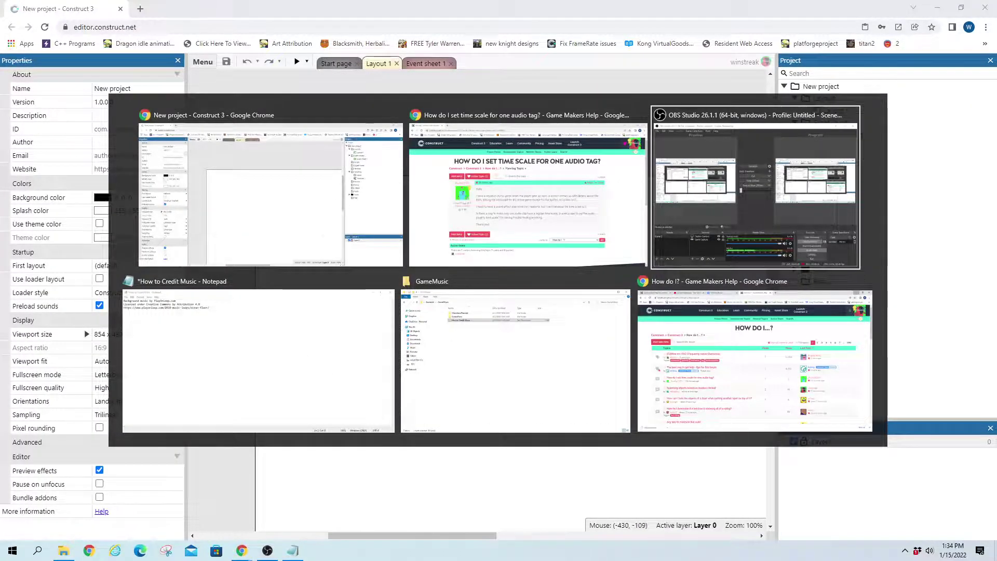
key(Escape)
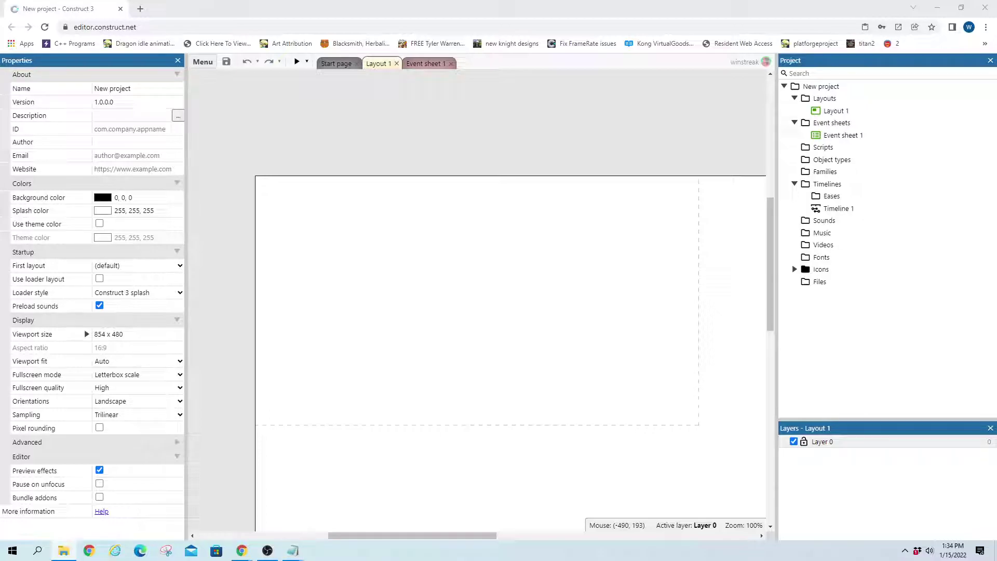
Drag the POL-ocean-floor-short audio file onto the layout and import it into Sounds.
drag(242, 551, 414, 319)
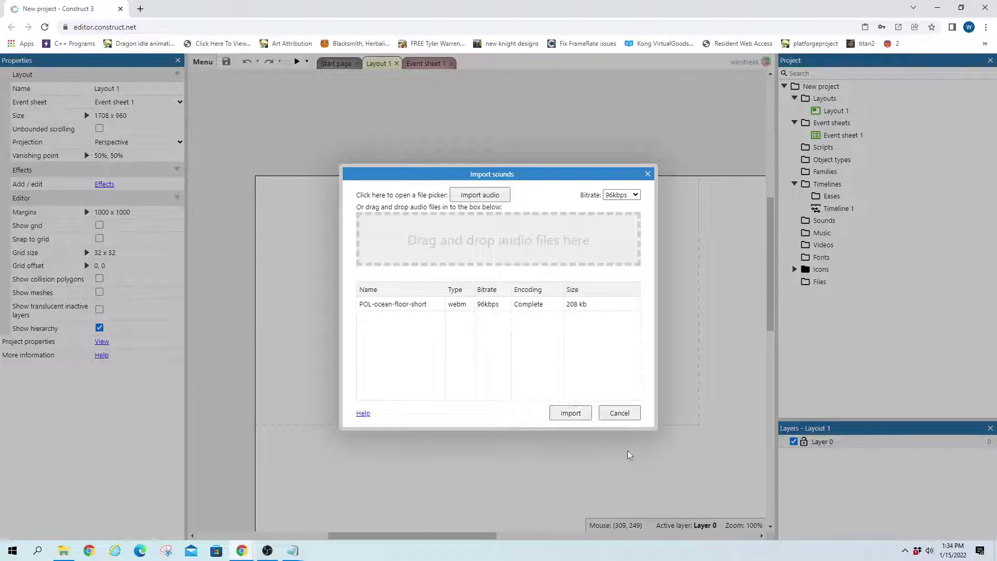
click(571, 413)
click(857, 232)
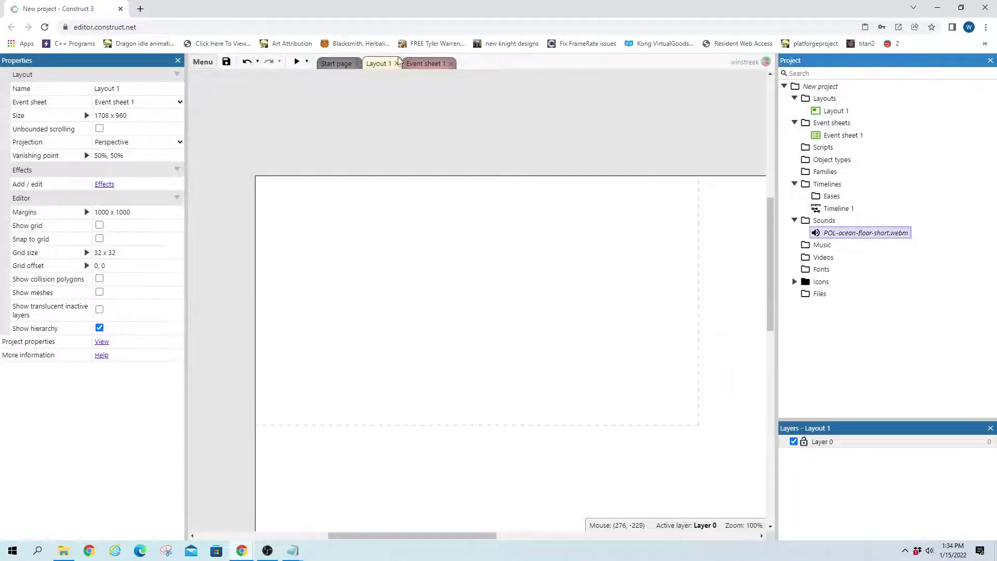
Insert a Mouse object, then insert a Sprite and place it on the layout.
click(424, 268)
double_click(424, 267)
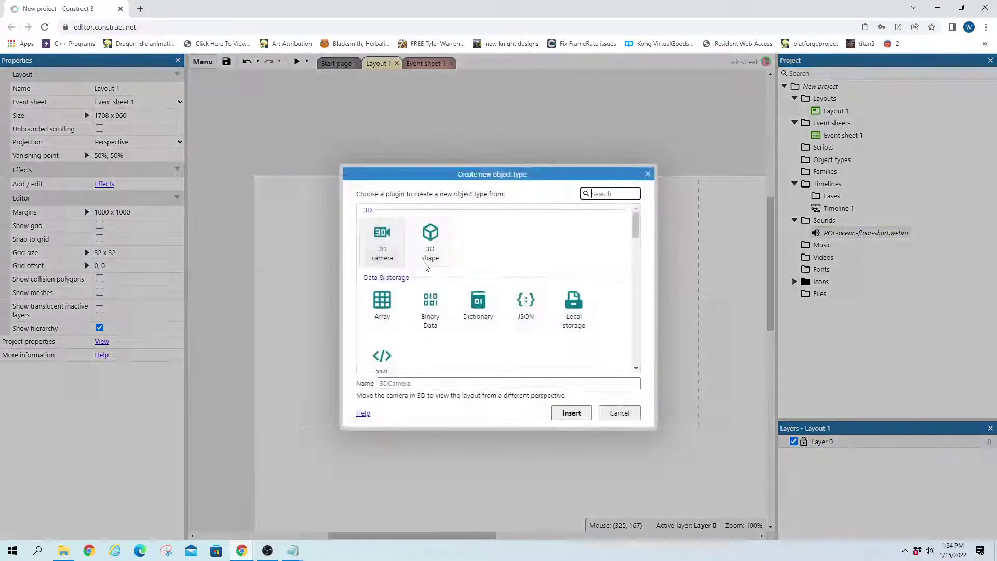
text(mouse)
key(Return)
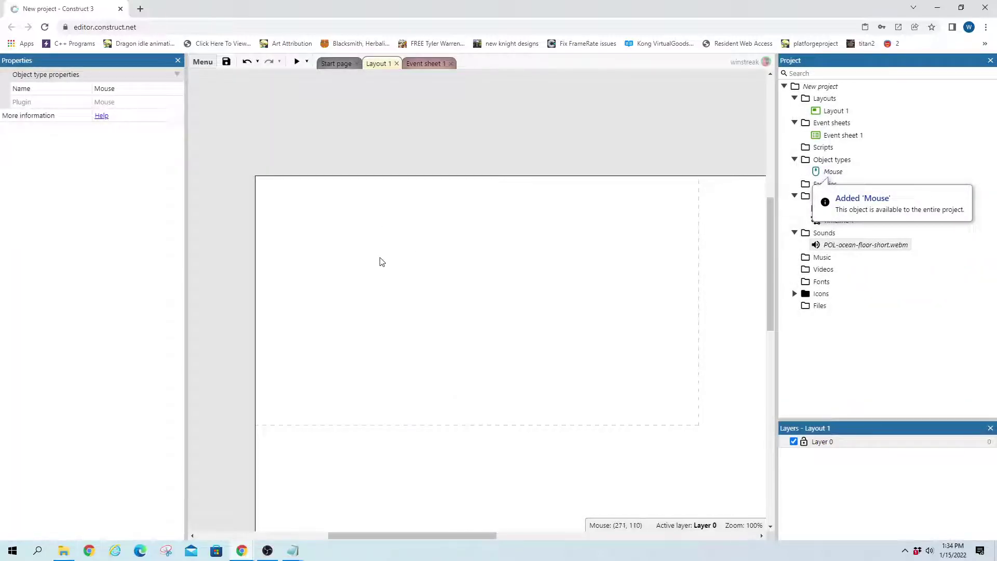
click(388, 292)
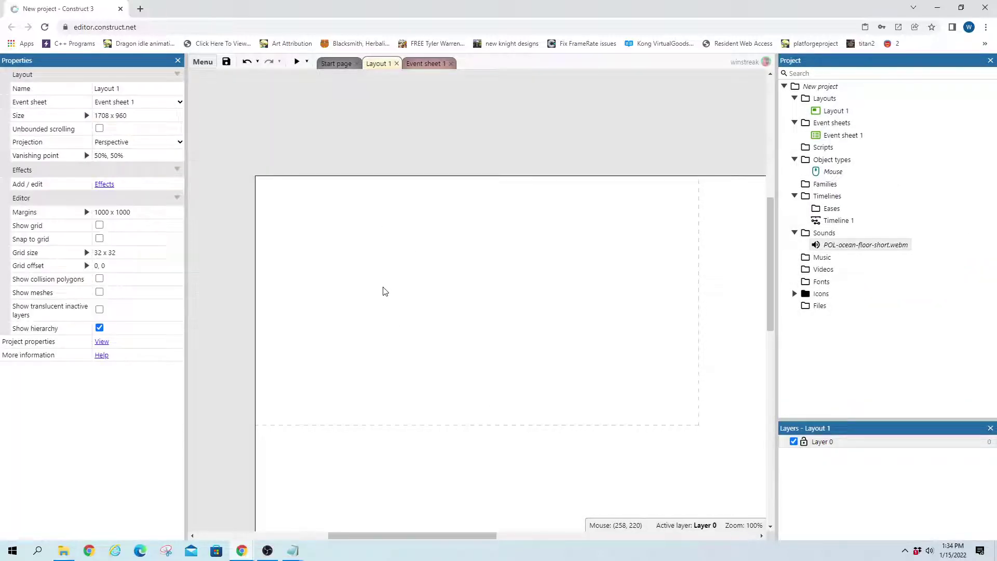
double_click(336, 210)
text(sp)
key(Return)
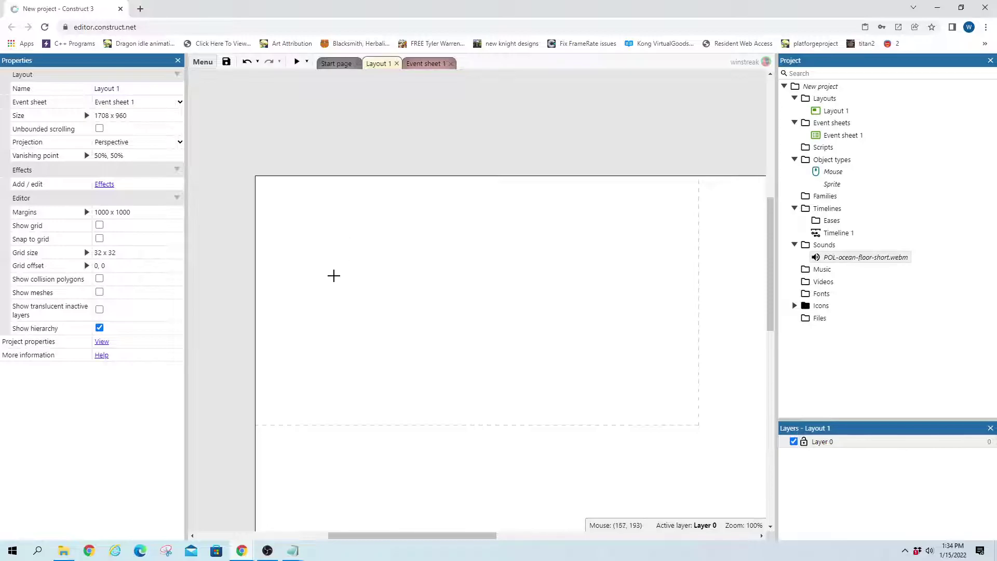
click(333, 276)
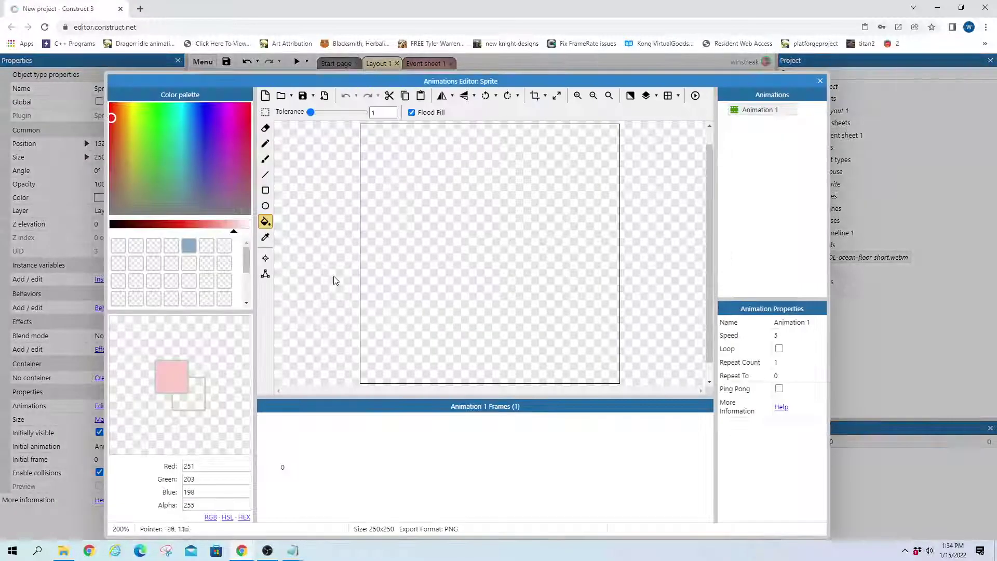
Make the sprite a 50×50 pink-filled square and move it toward the layout's left edge.
click(557, 95)
text(50)
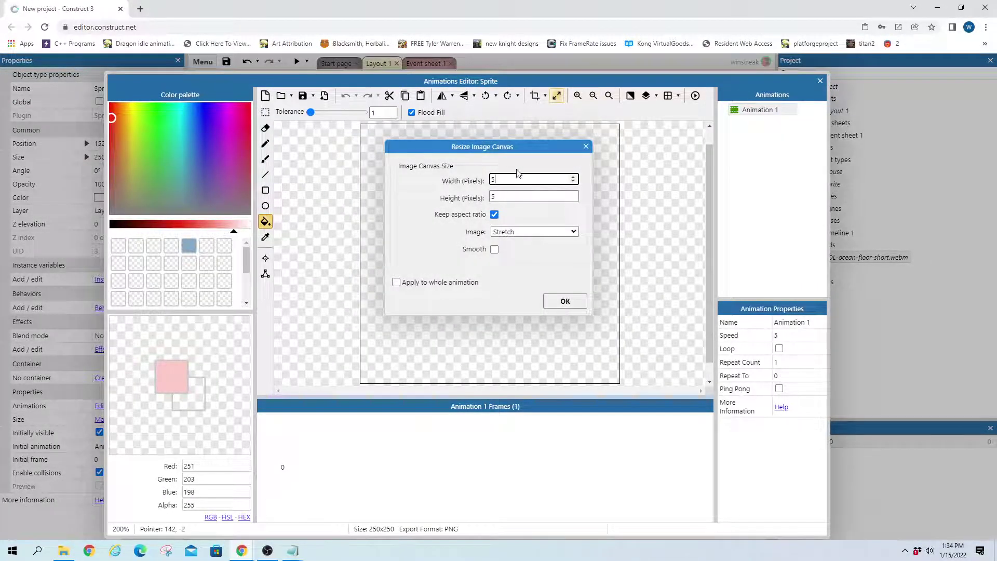
click(581, 304)
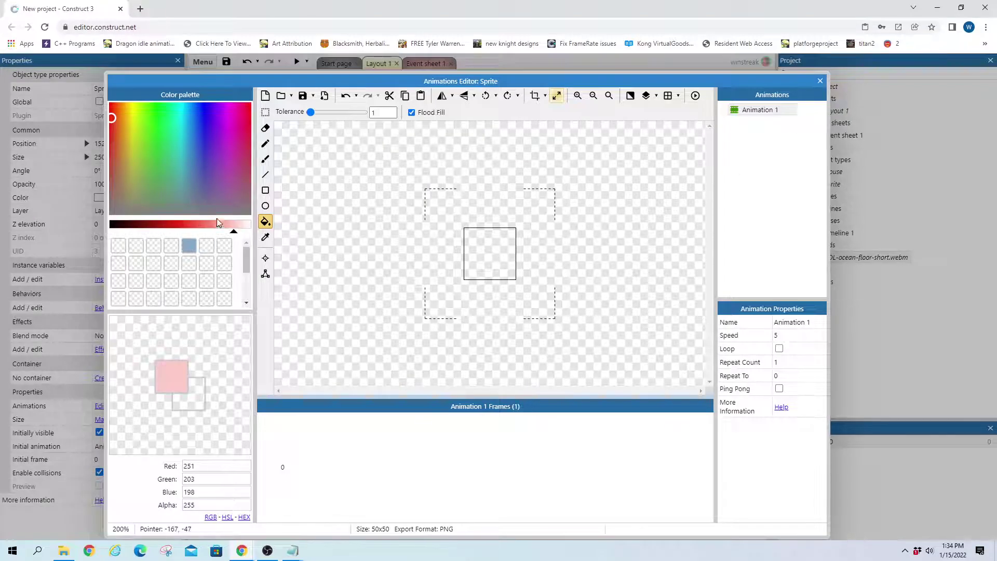
click(217, 224)
click(489, 253)
click(820, 81)
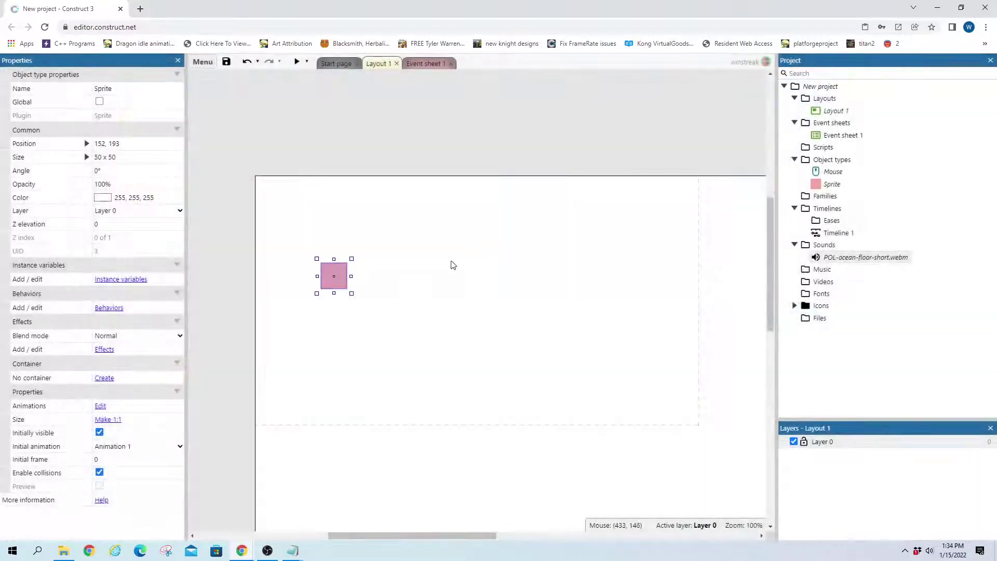
drag(345, 289, 309, 307)
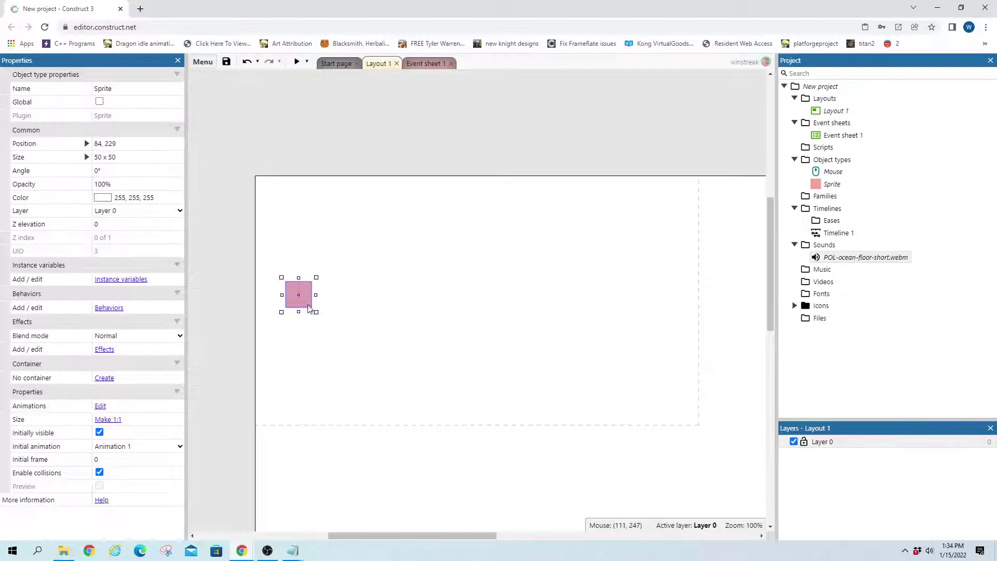
Add the MoveTo behaviour to the pink sprite.
click(109, 308)
click(526, 276)
text(mov)
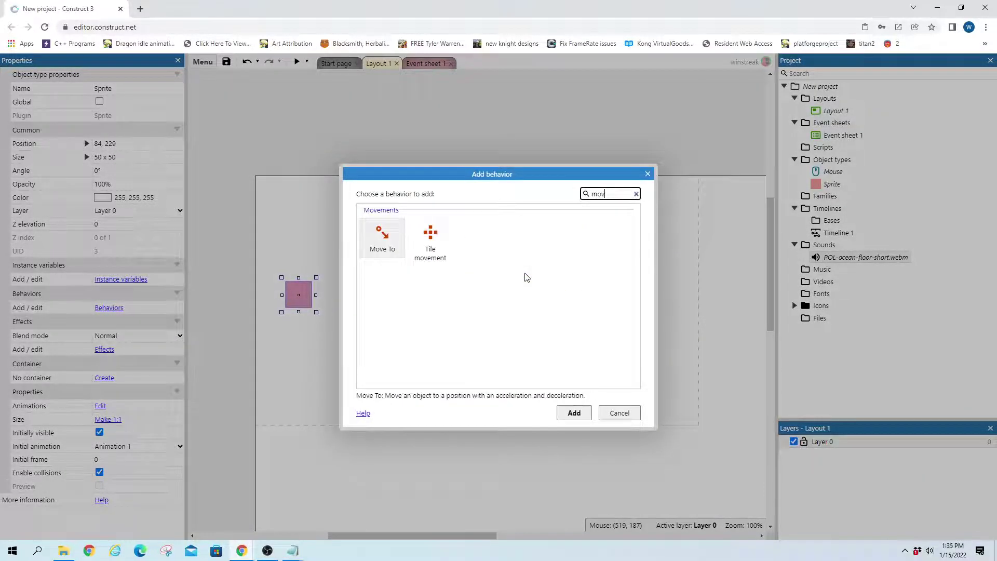
key(Return)
On Event sheet 1, add a System 'On start of layout' event.
click(413, 66)
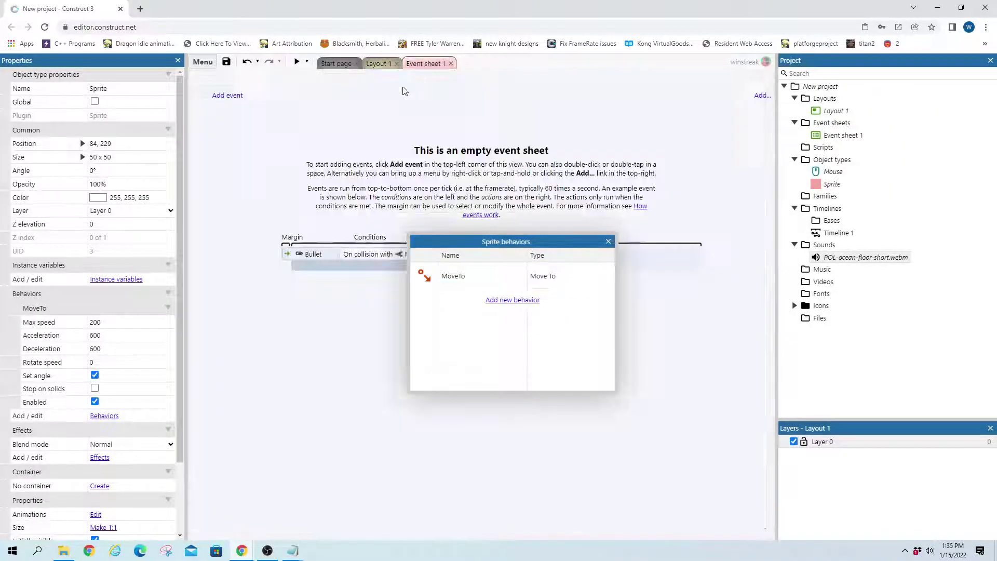
click(234, 97)
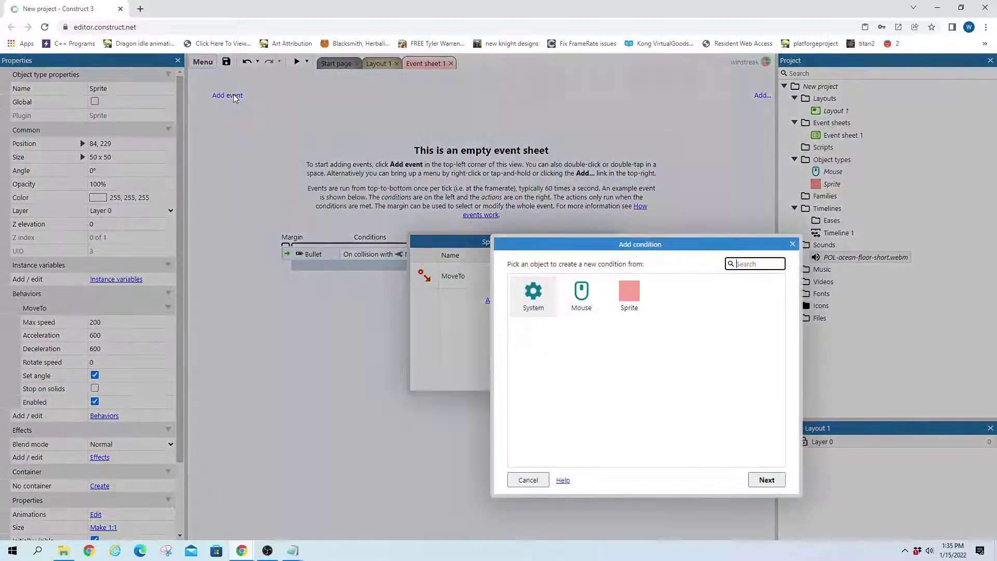
double_click(537, 297)
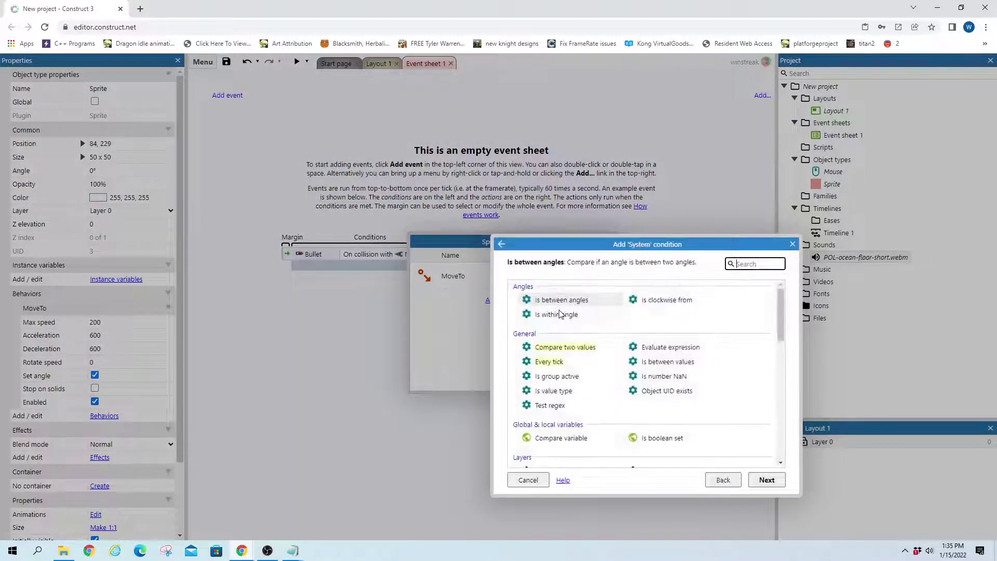
text(start)
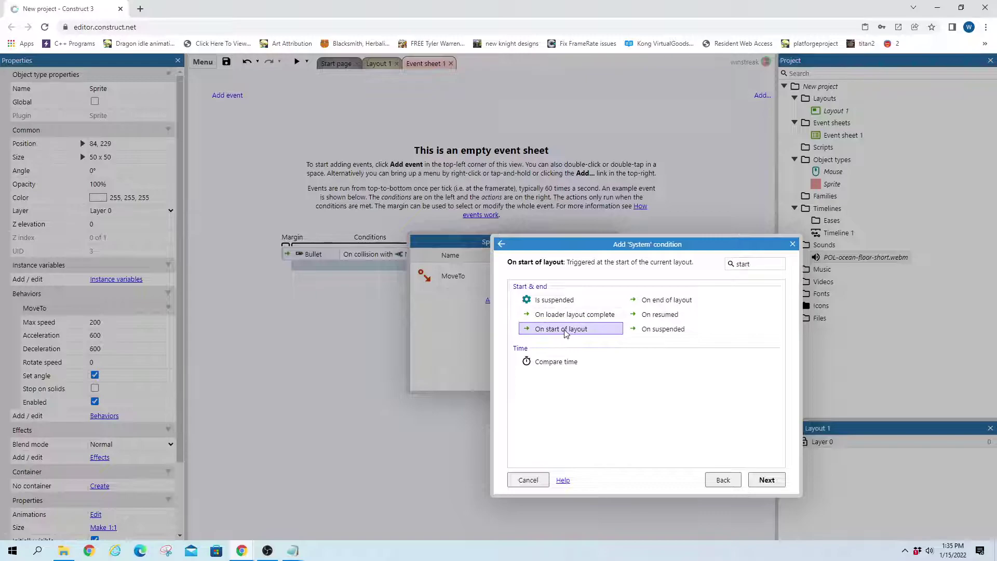
double_click(555, 328)
click(606, 239)
click(386, 80)
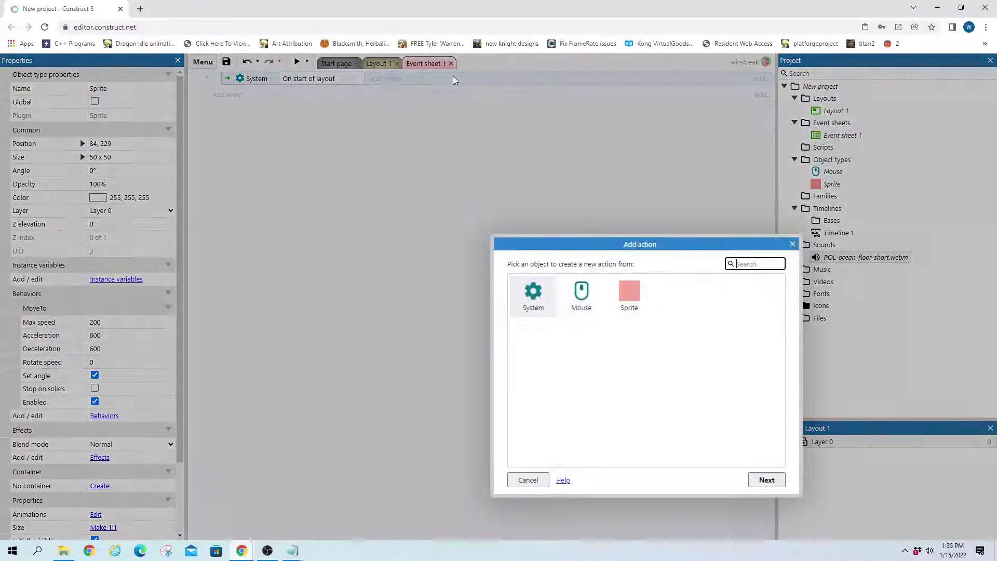
Insert an Audio object into the project from Layout 1.
click(792, 246)
click(378, 63)
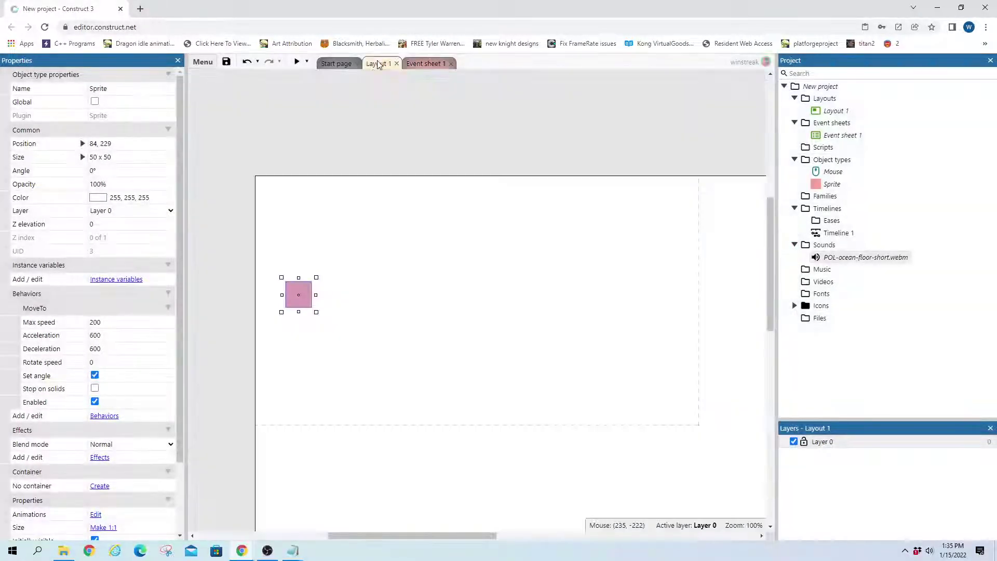
click(522, 294)
double_click(546, 302)
text(aud)
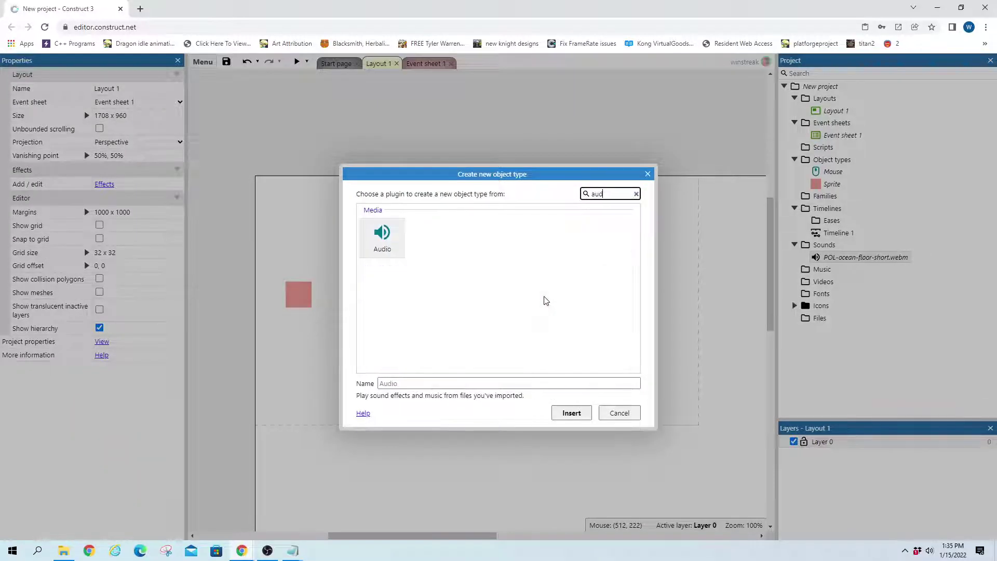
key(Return)
Add an Audio Play action for POL-ocean-floor-short, set to looping, to the start event.
click(424, 63)
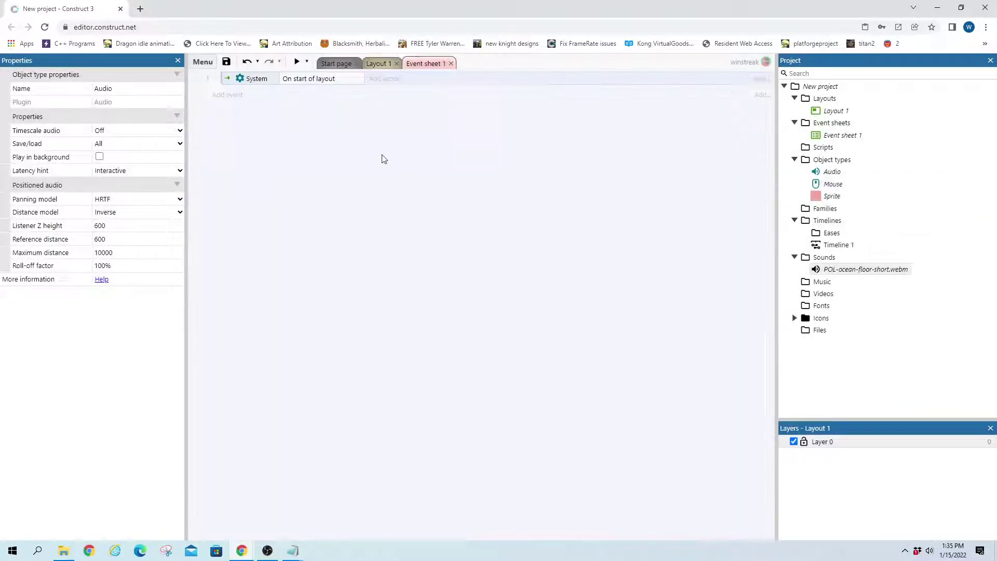
key(a)
double_click(582, 295)
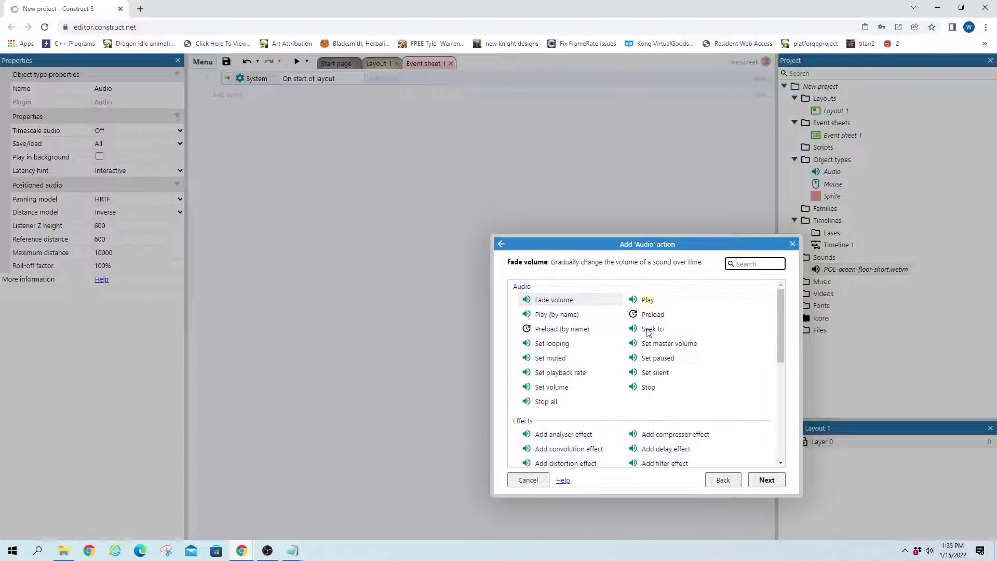
click(648, 299)
double_click(648, 301)
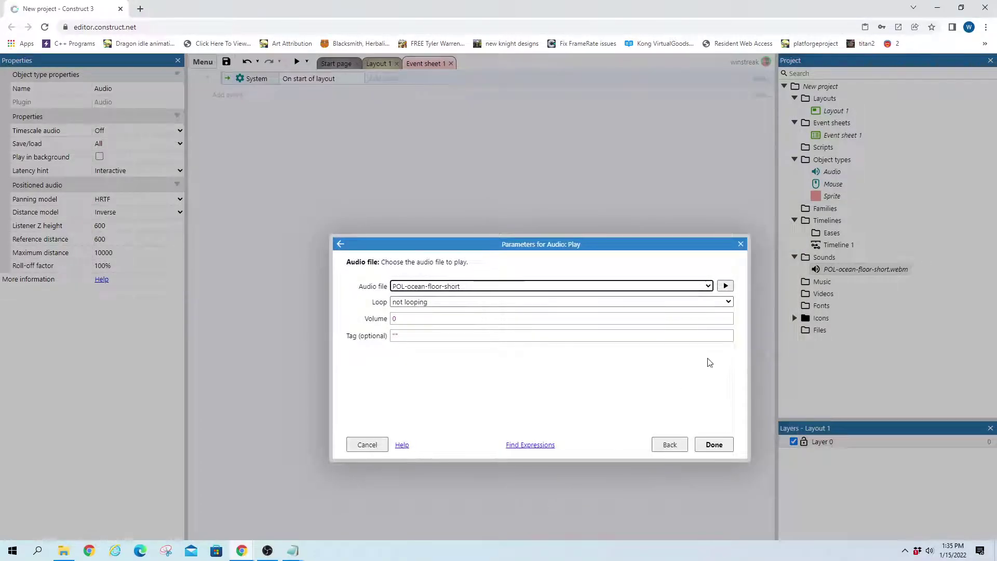
click(643, 302)
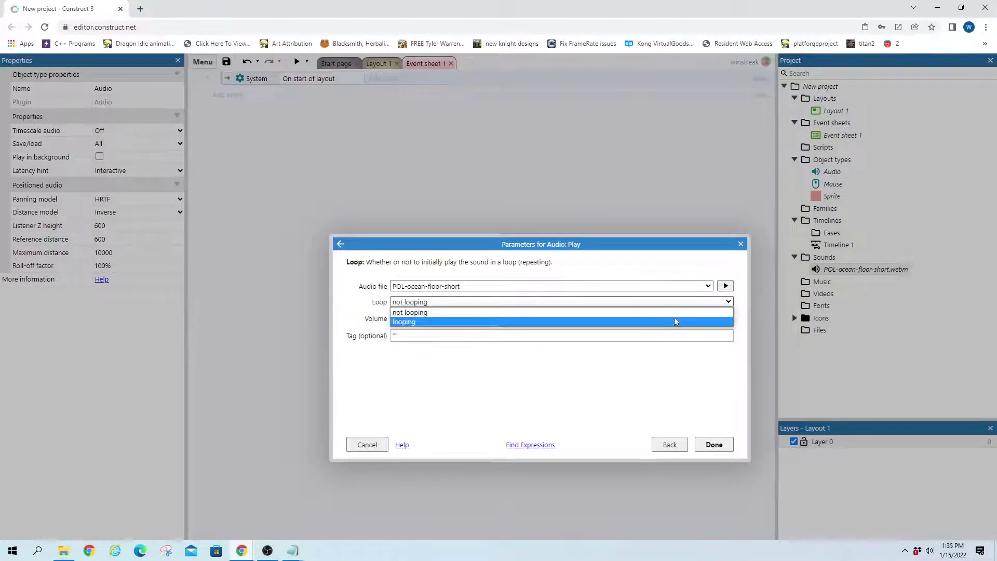
click(589, 320)
click(714, 444)
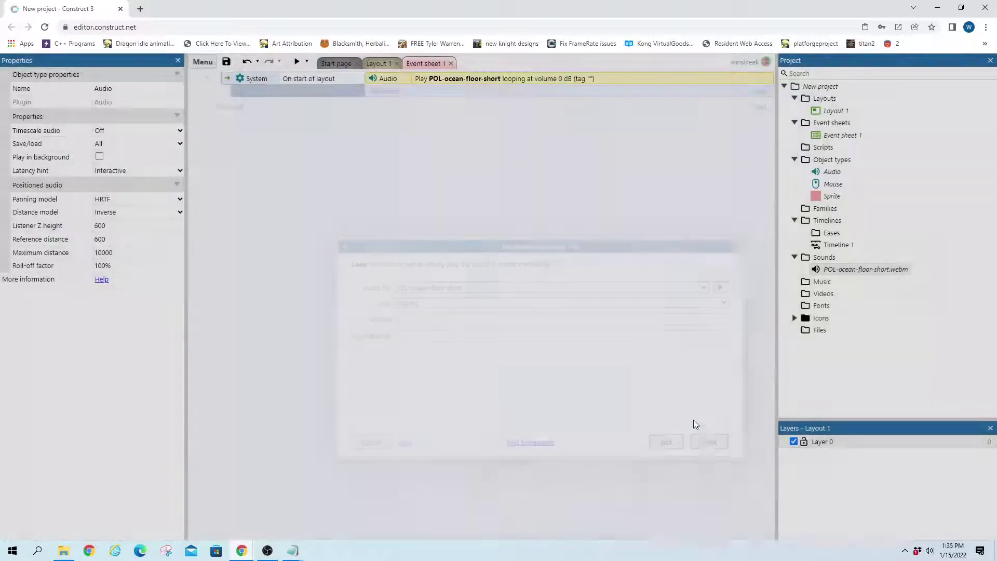
click(377, 64)
Add a Sprite MoveTo 'Move to position' action with X 700 and Y Sprite.Y to the start event.
click(428, 64)
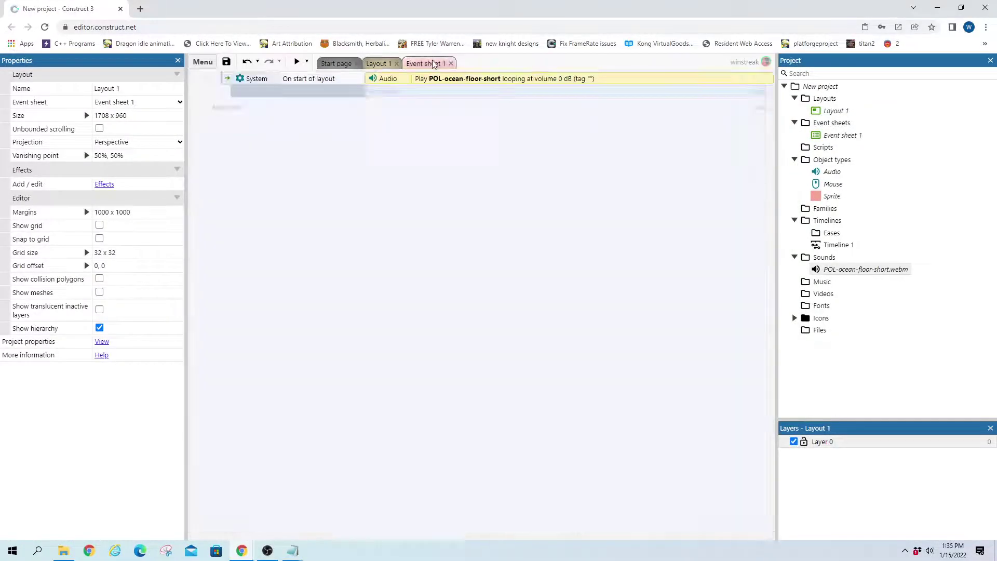
click(374, 91)
double_click(676, 296)
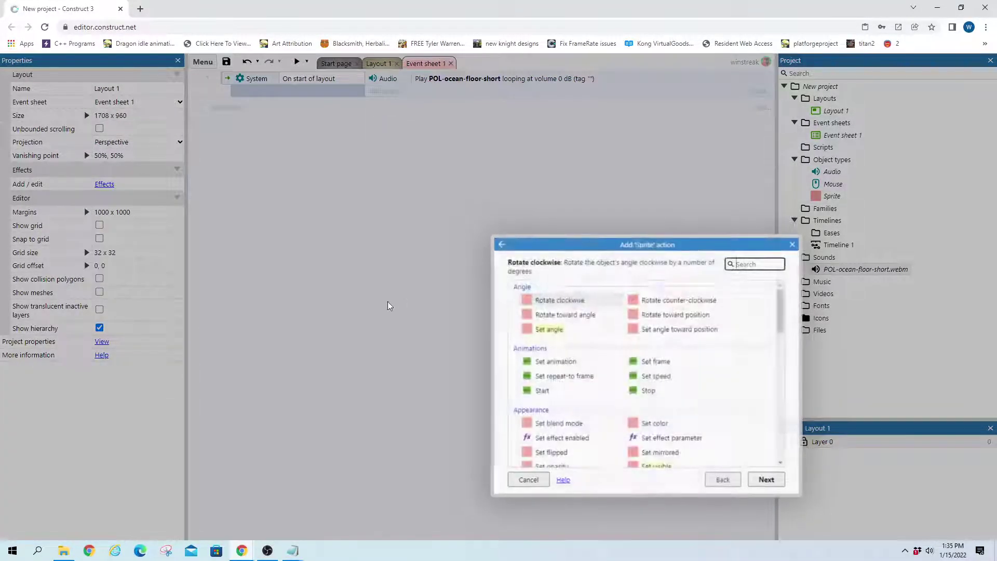
text(m)
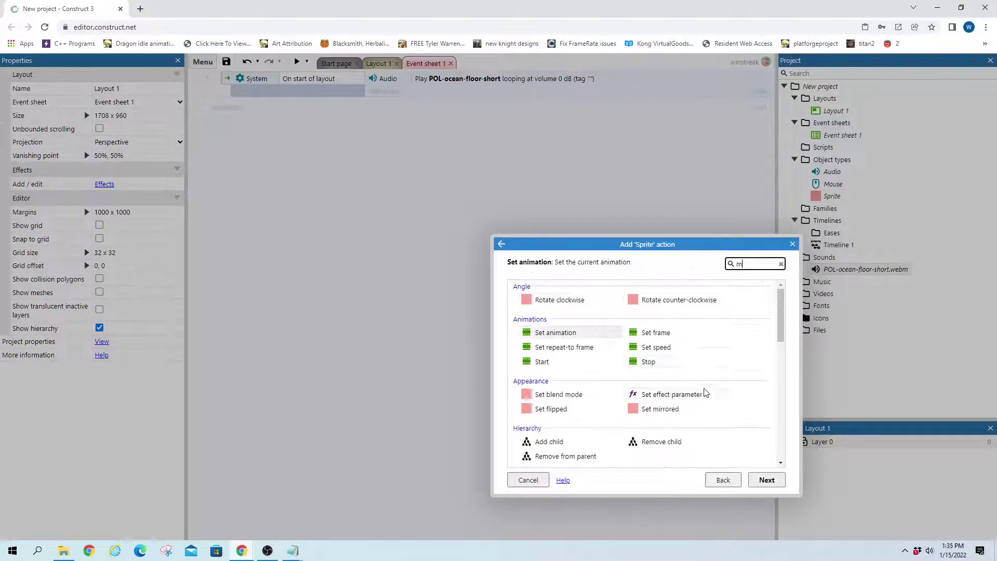
text(ove)
scroll(614, 398, down, 1)
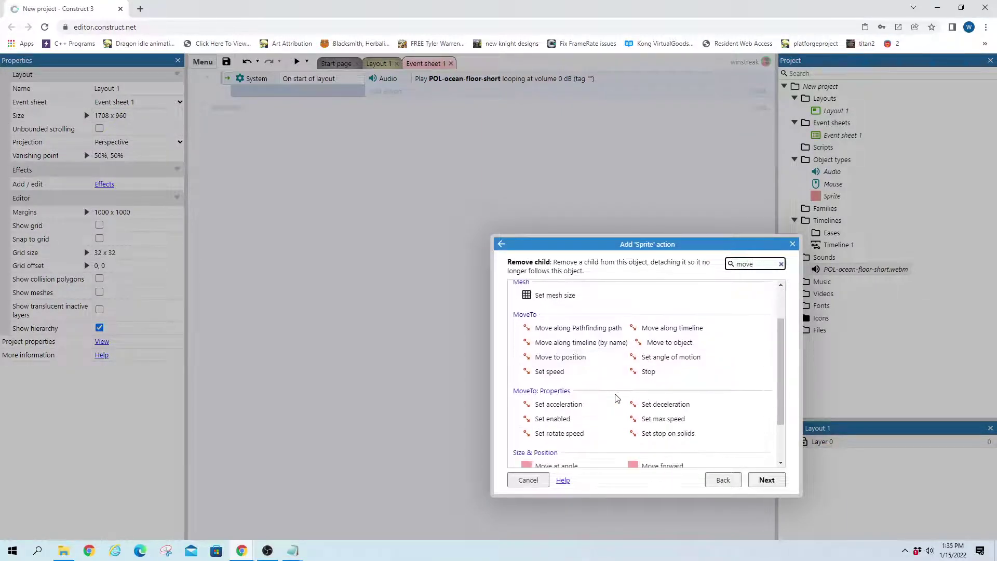
double_click(559, 358)
text(700)
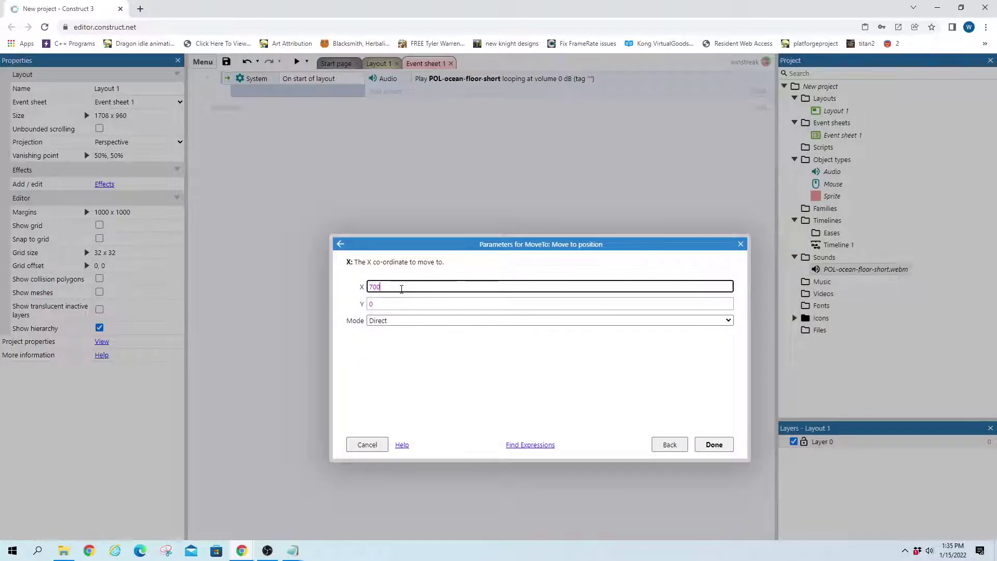
key(Tab)
text(Sprite)
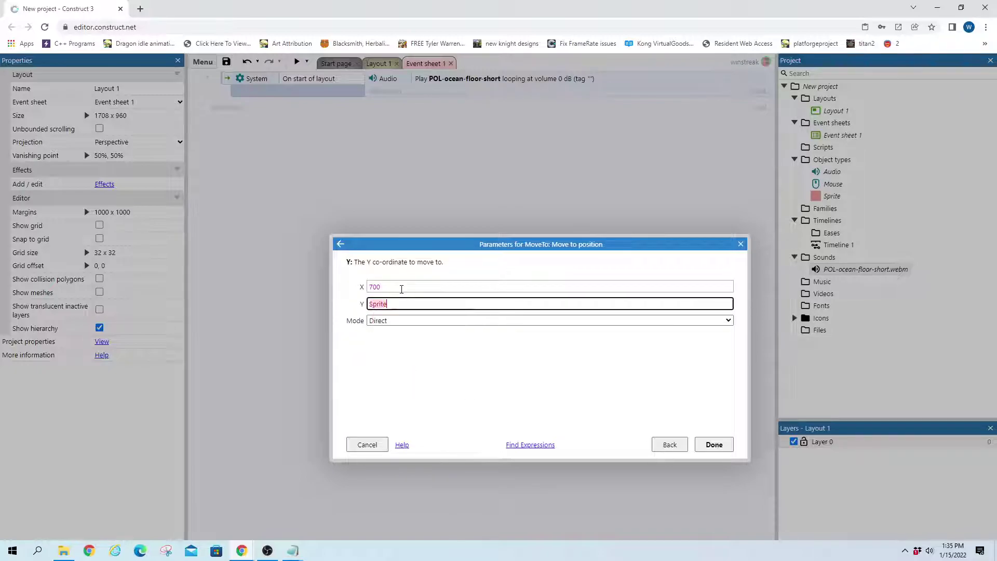
text(.y)
key(Return)
click(717, 450)
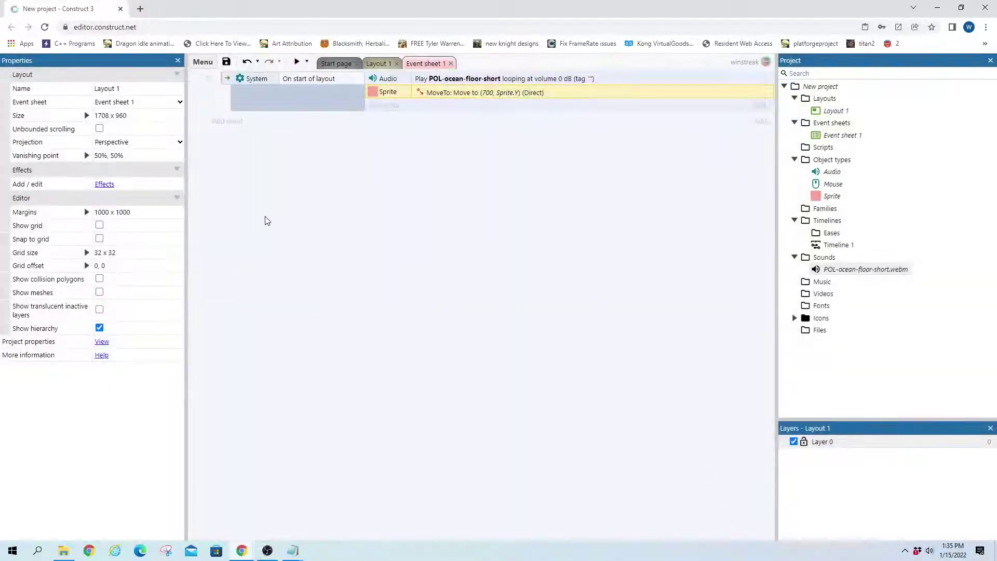
Add a Sprite 'On MoveTo arrived' event and a blank sub-event beneath it.
click(227, 121)
click(685, 298)
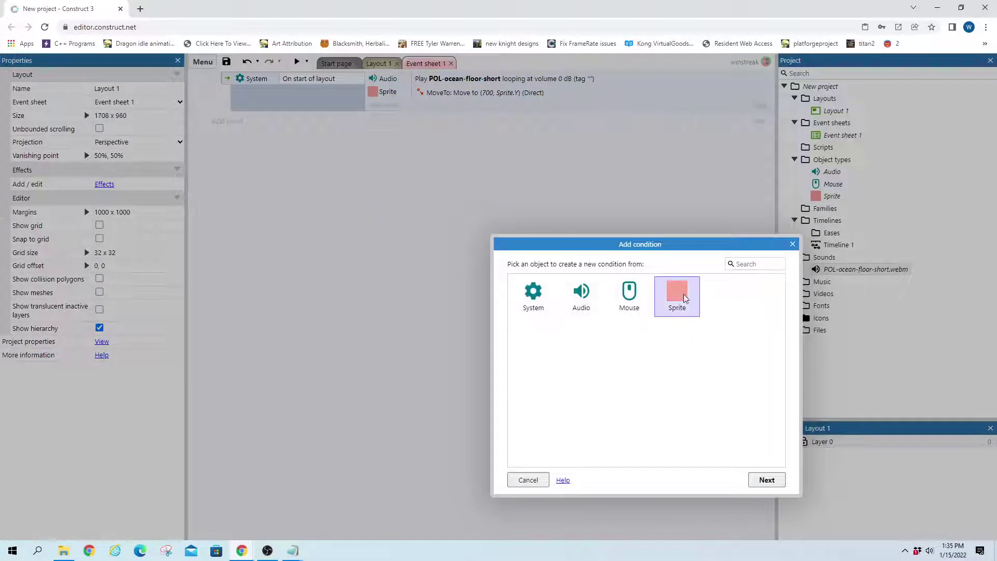
double_click(684, 297)
scroll(655, 332, down, 2)
scroll(659, 346, down, 2)
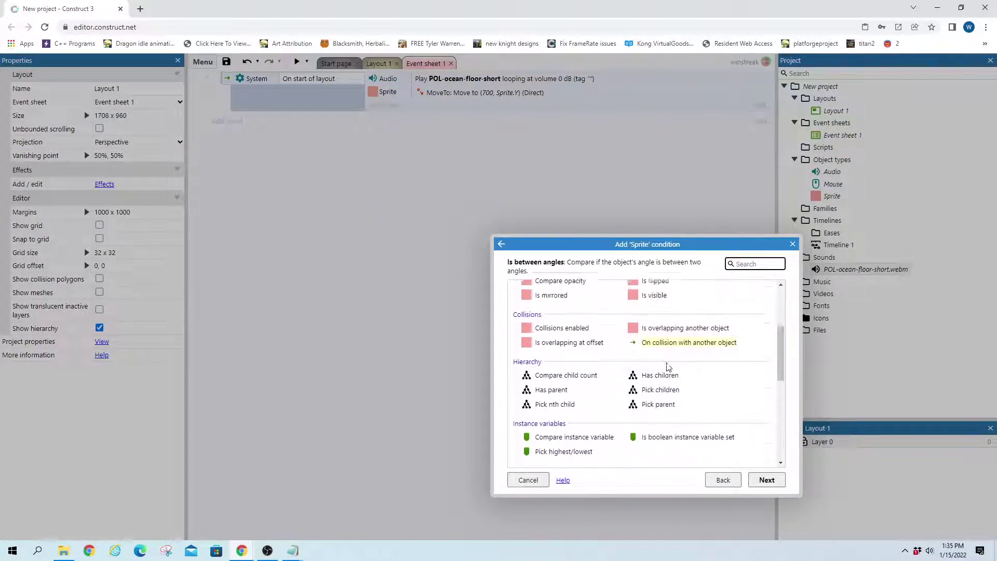
scroll(667, 374, down, 2)
scroll(616, 386, down, 1)
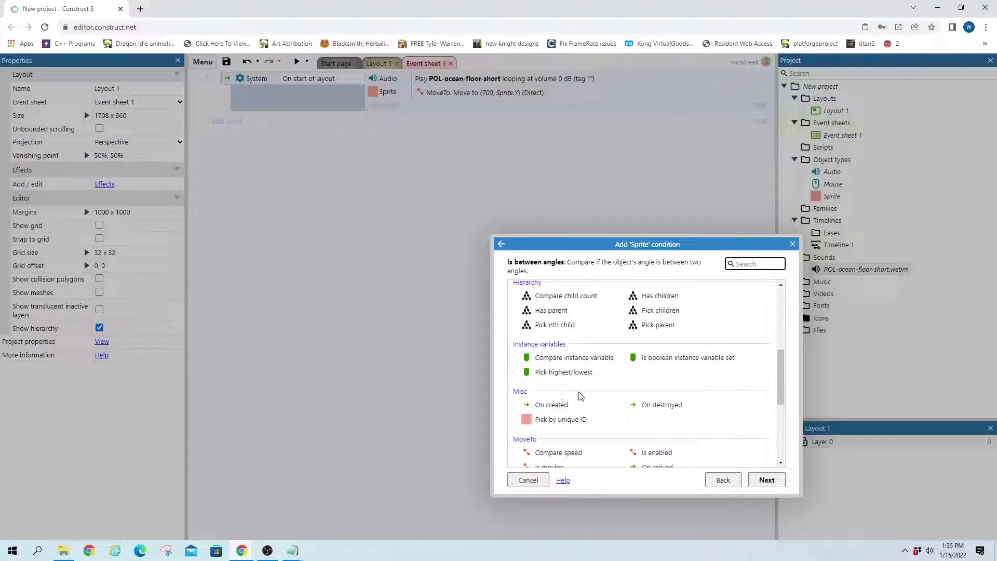
text(arri)
double_click(577, 307)
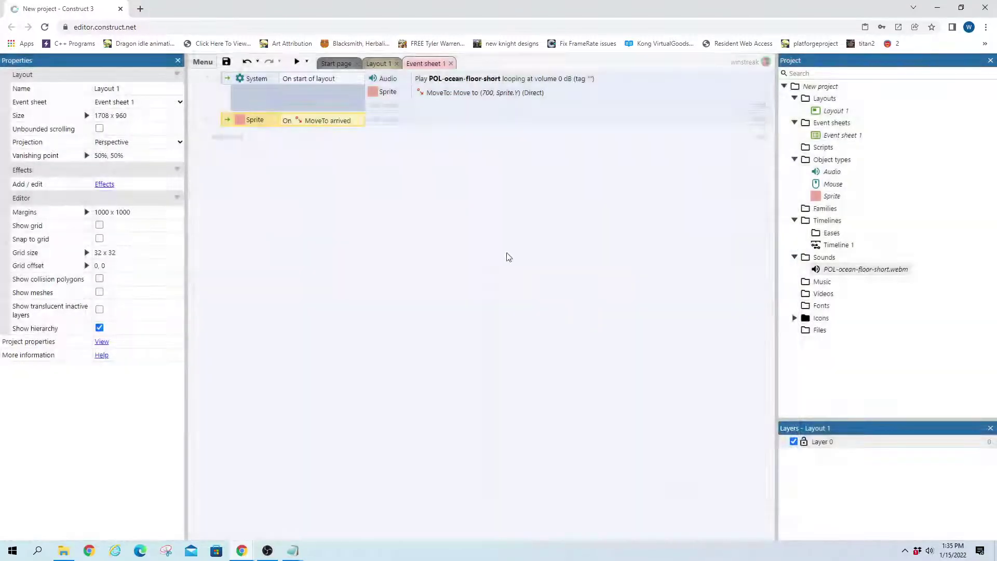
right_click(266, 124)
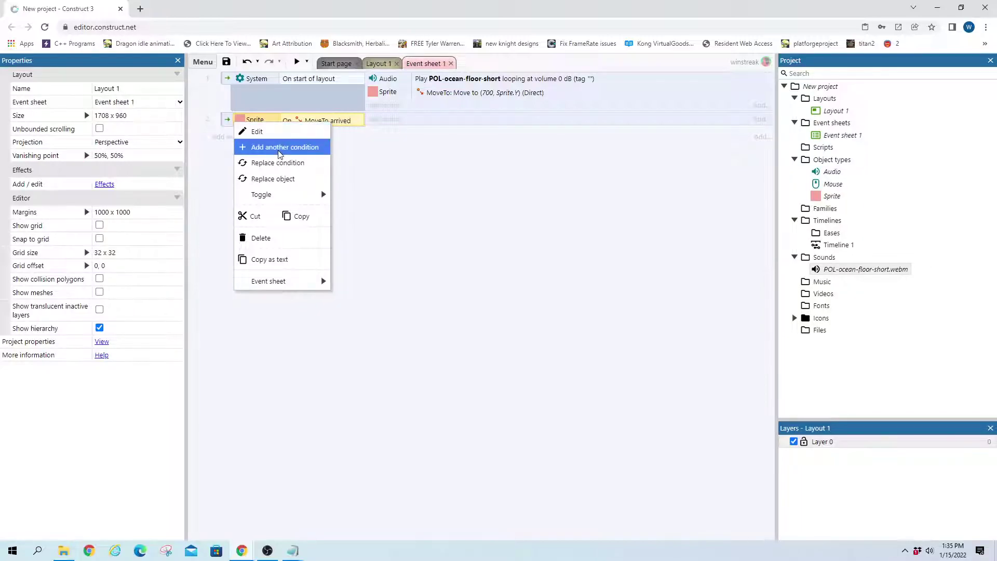
right_click(227, 119)
mouse_move(258, 125)
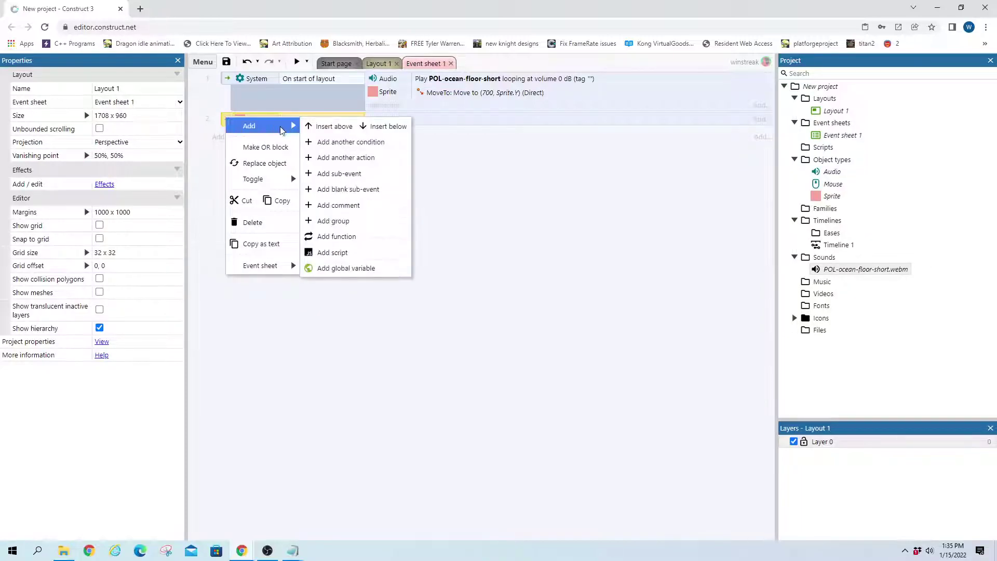
click(356, 189)
Give the sub-event a Sprite Compare X condition using Greater than 500.
double_click(318, 135)
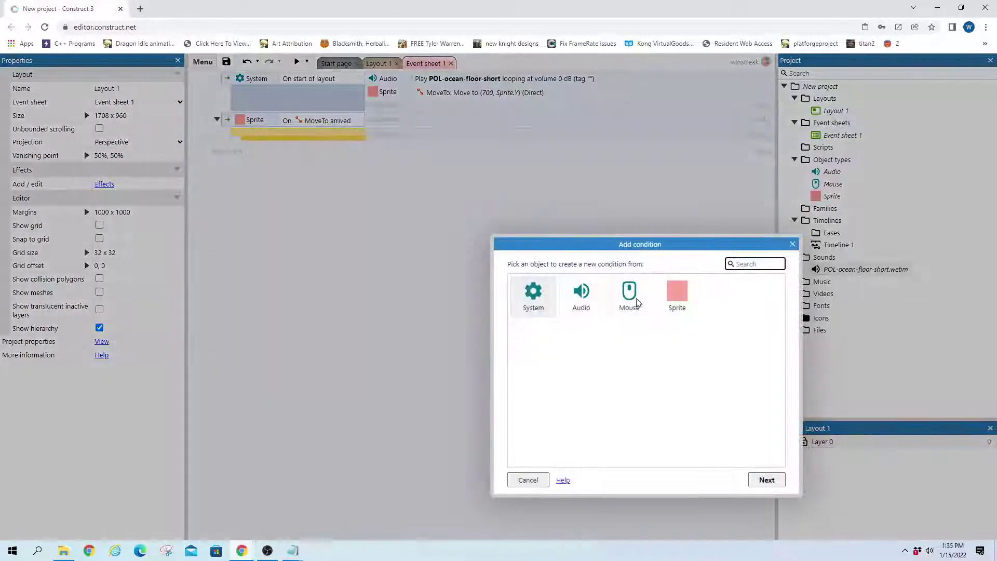
double_click(677, 300)
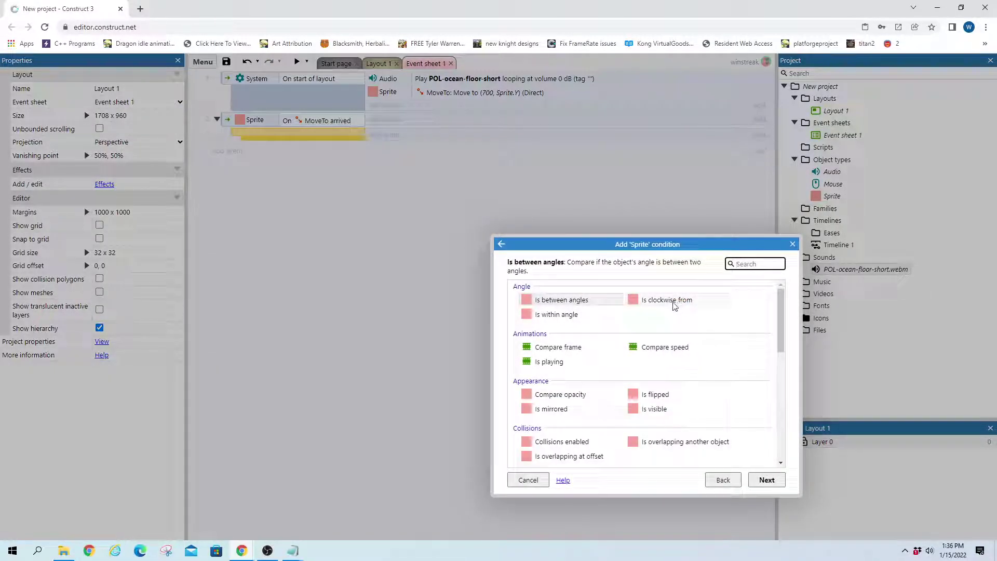
text(arr)
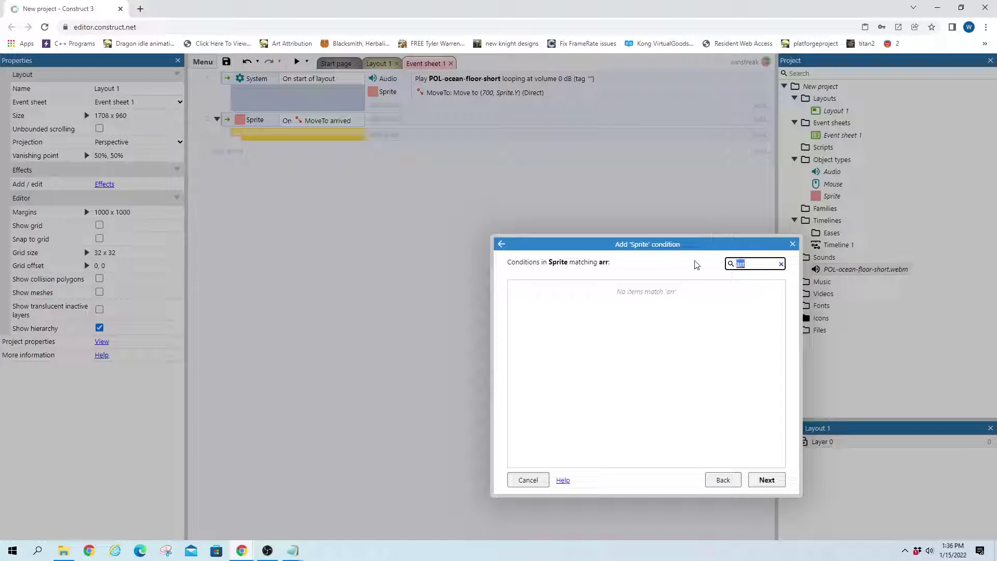
key(BackSpace)
scroll(708, 365, down, 2)
scroll(665, 381, down, 3)
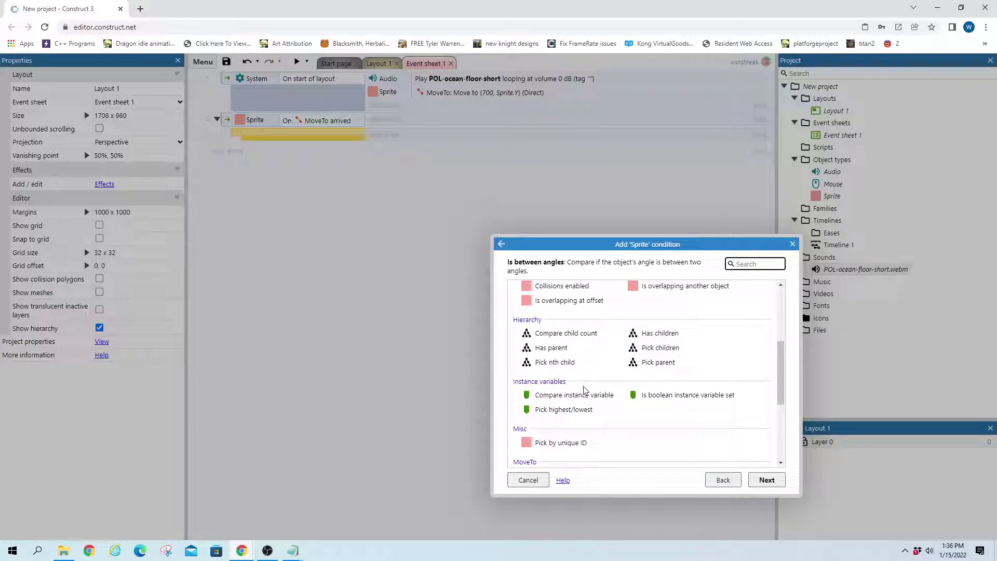
scroll(583, 389, down, 2)
scroll(584, 389, down, 2)
scroll(623, 389, down, 2)
text(x)
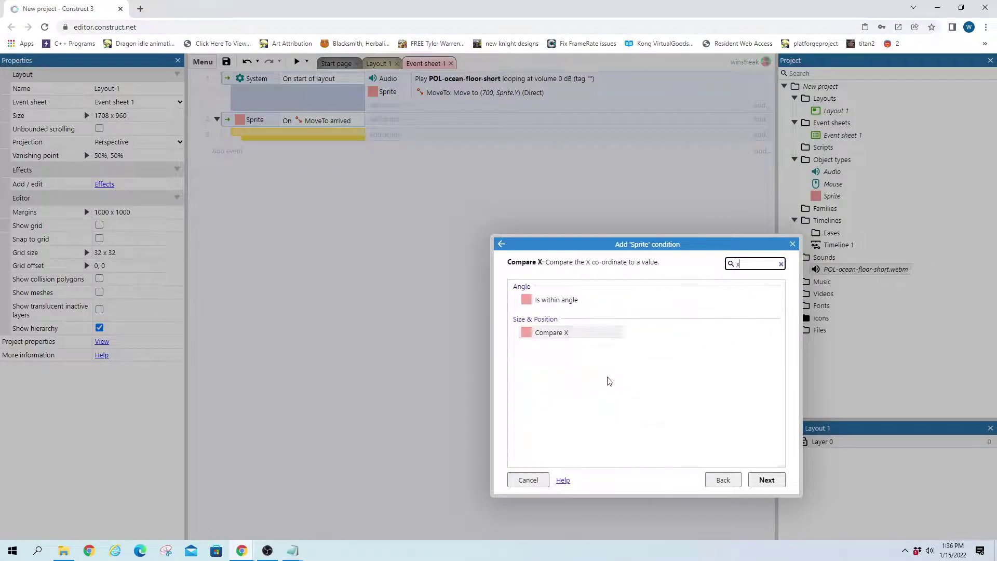
double_click(561, 332)
click(432, 286)
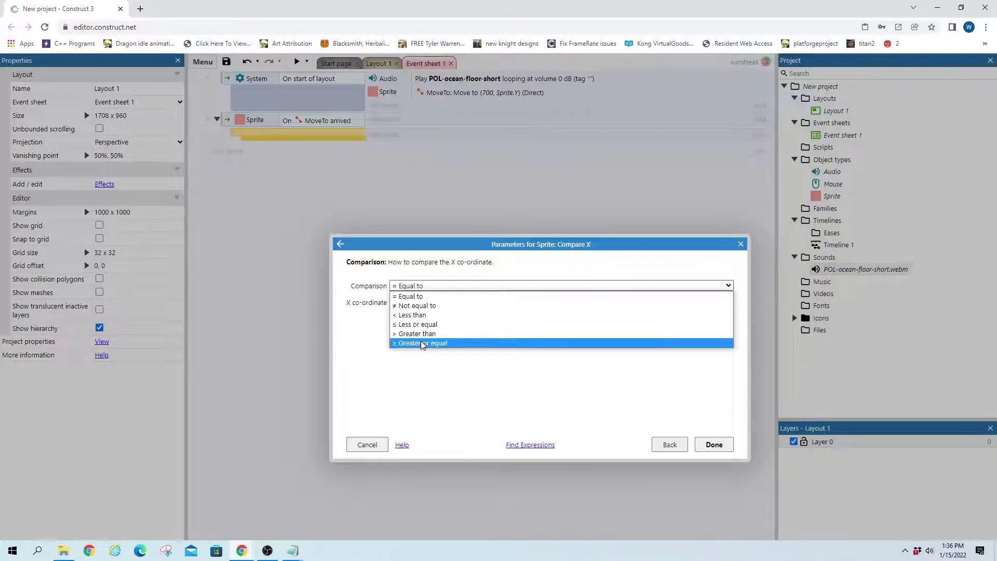
click(417, 333)
click(406, 302)
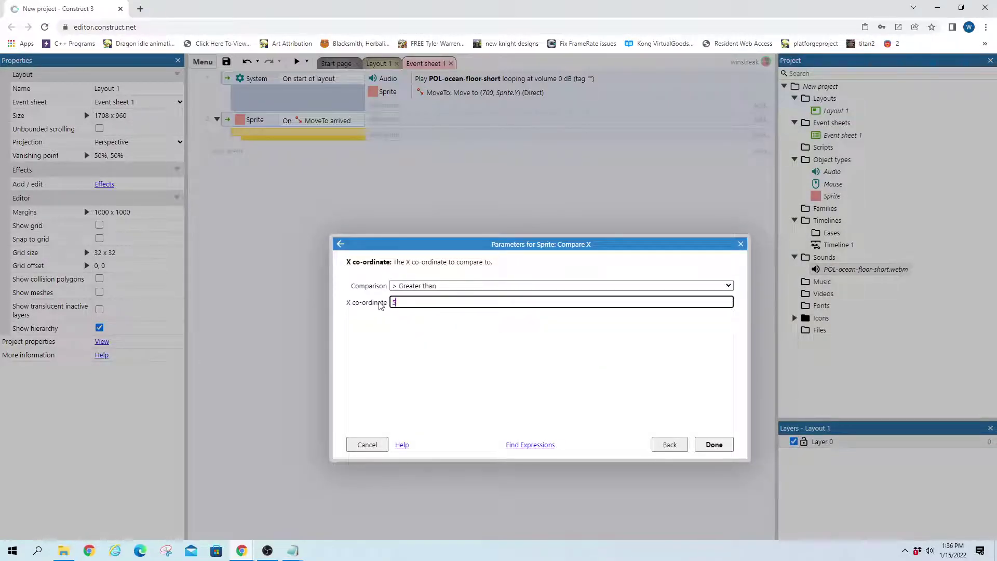
text(00)
Paste the MoveTo action into the X > 500 sub-event and change its X to 0.
click(713, 445)
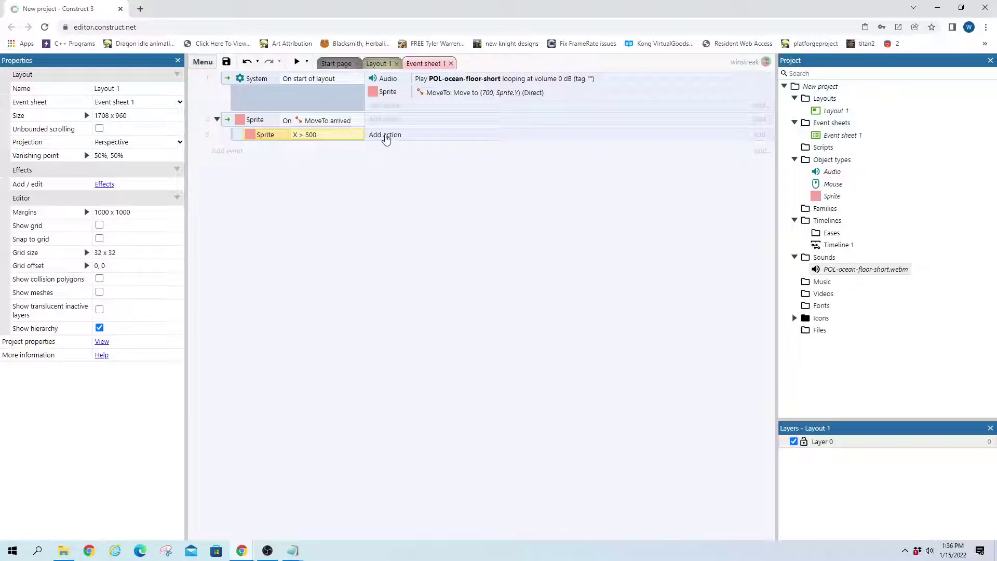
click(385, 135)
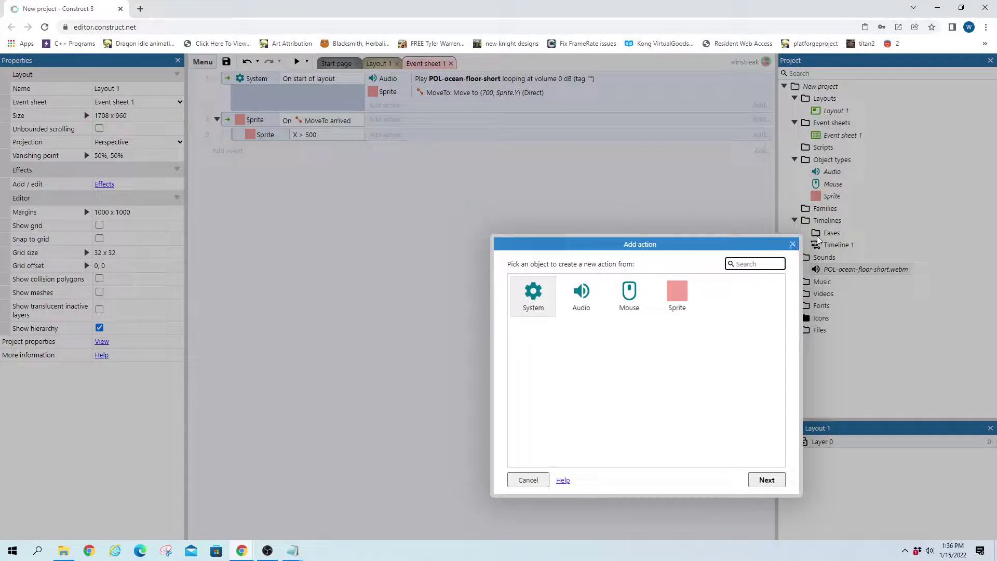
click(793, 244)
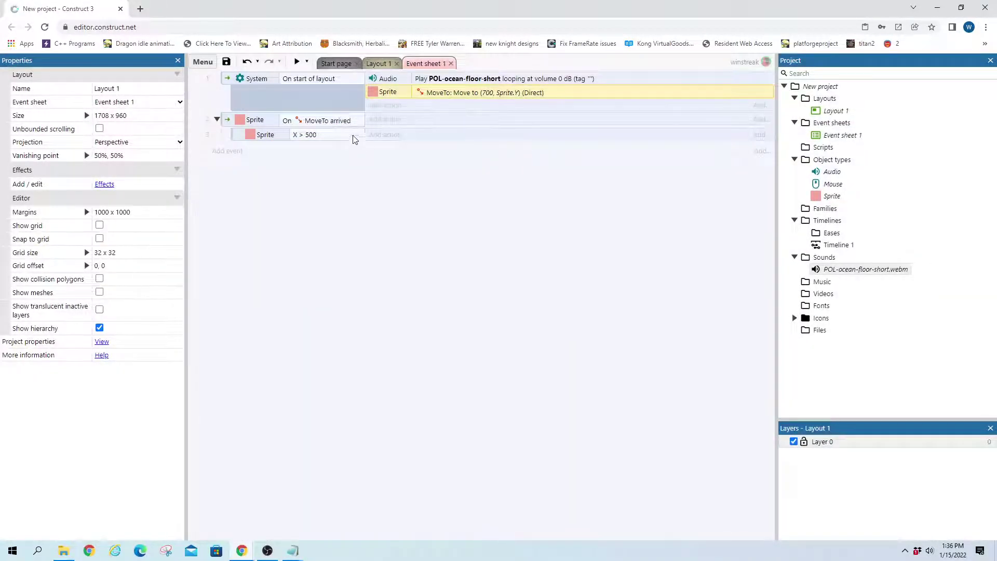
click(352, 139)
key(ctrl+v)
double_click(489, 138)
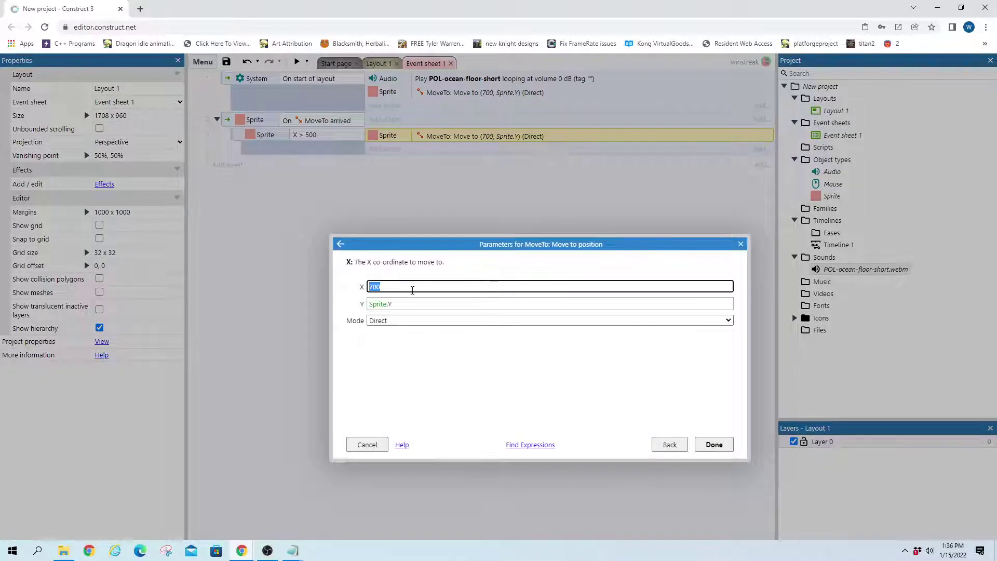
text(0)
click(714, 444)
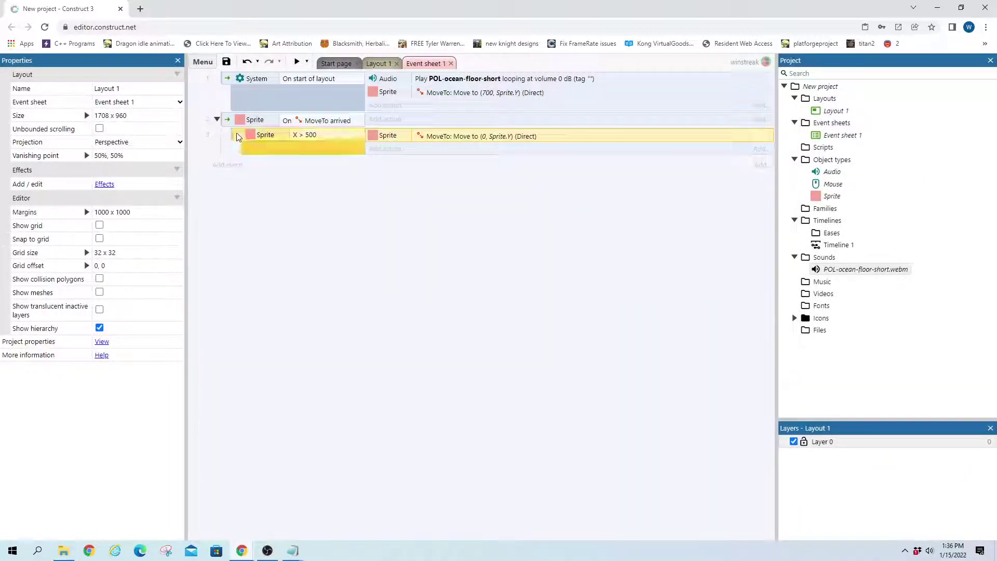
Duplicate the sub-event as X ≤ 500 with its MoveTo action sending the sprite to X 700.
ctrl+drag(238, 137, 272, 172)
double_click(267, 162)
click(414, 303)
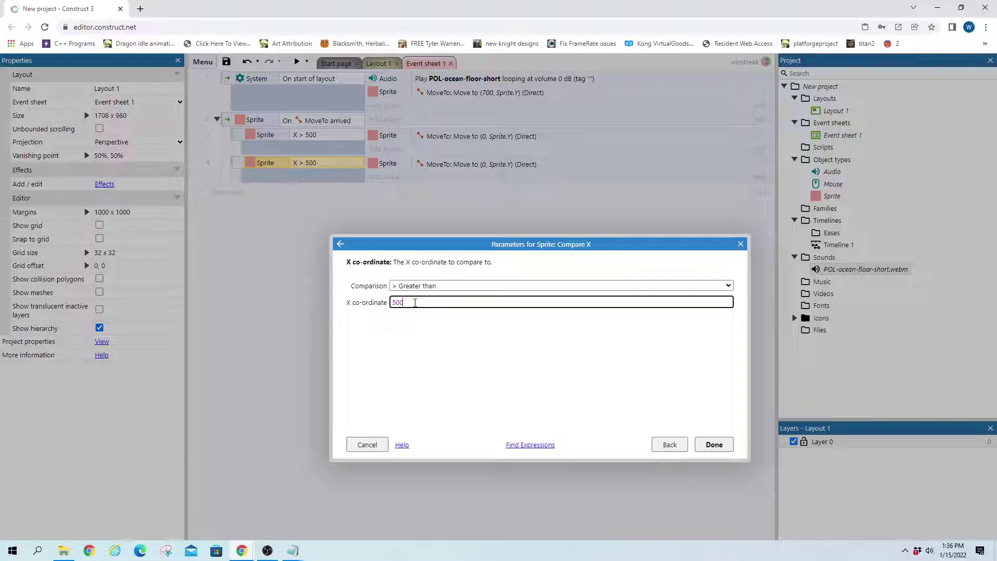
click(414, 327)
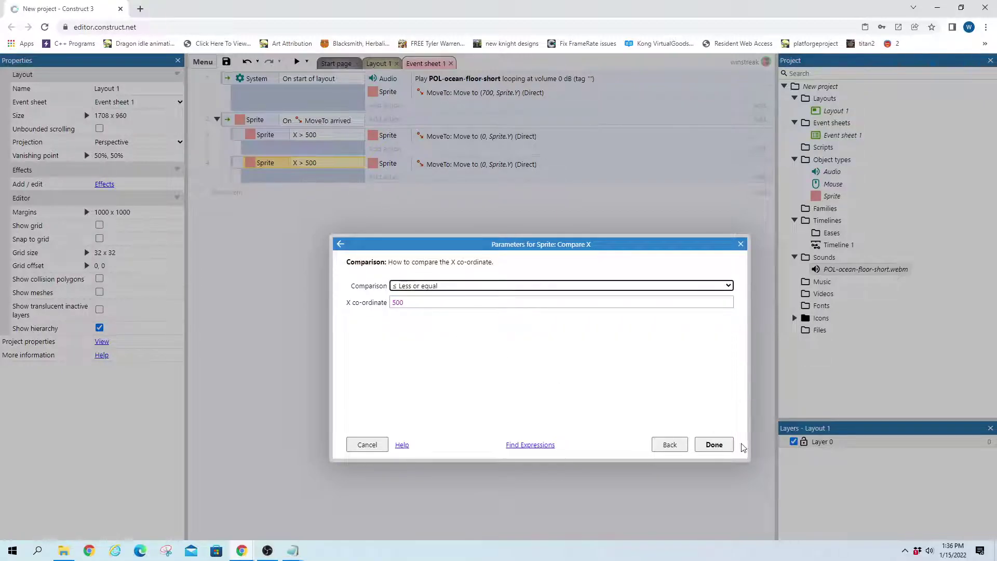
click(713, 444)
double_click(478, 164)
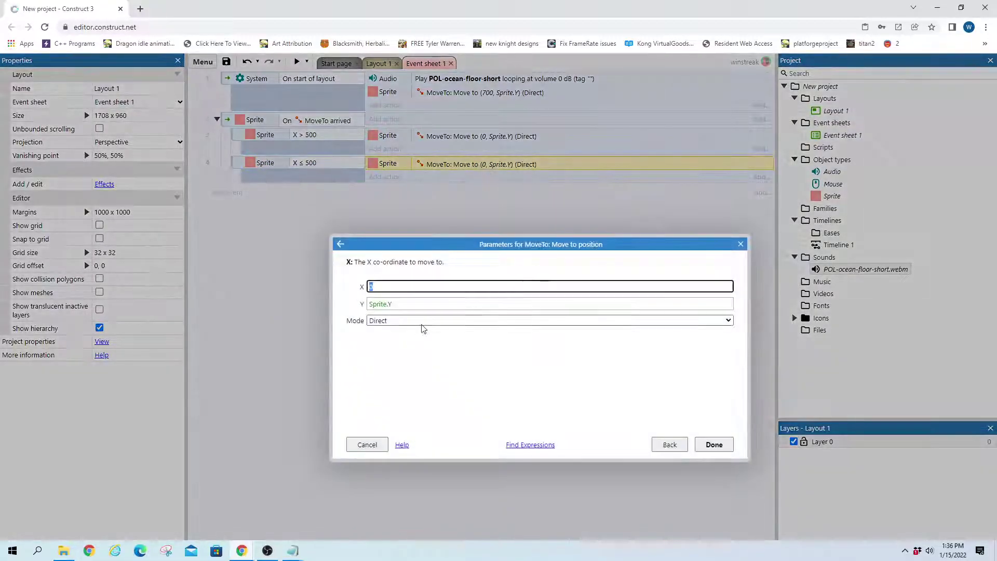
text(00)
click(712, 444)
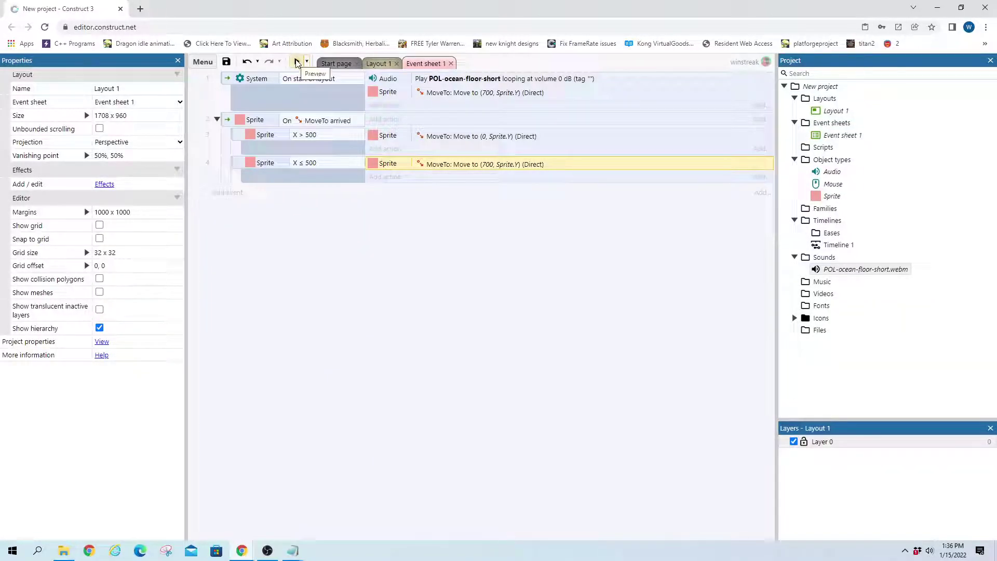
click(297, 63)
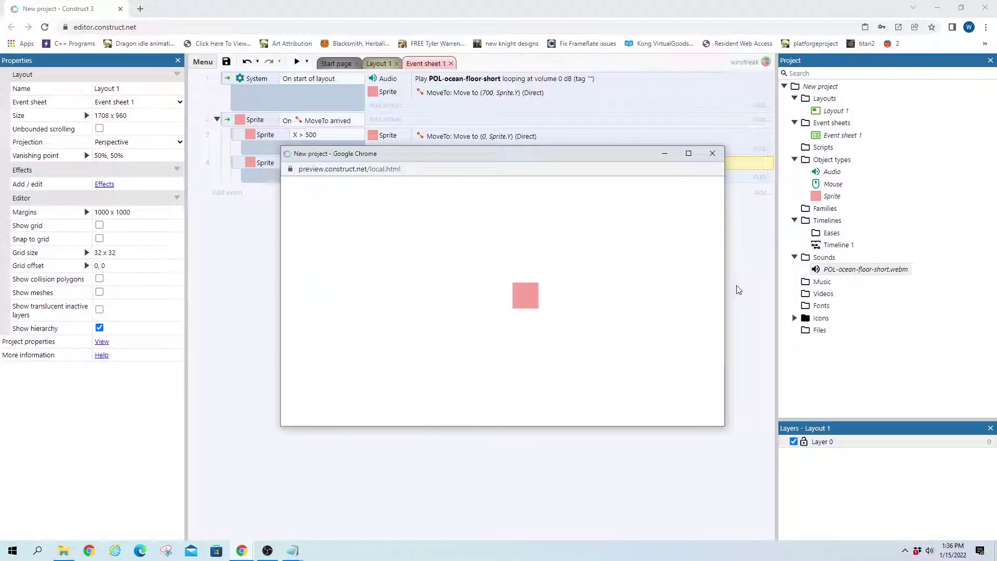
click(712, 153)
click(279, 244)
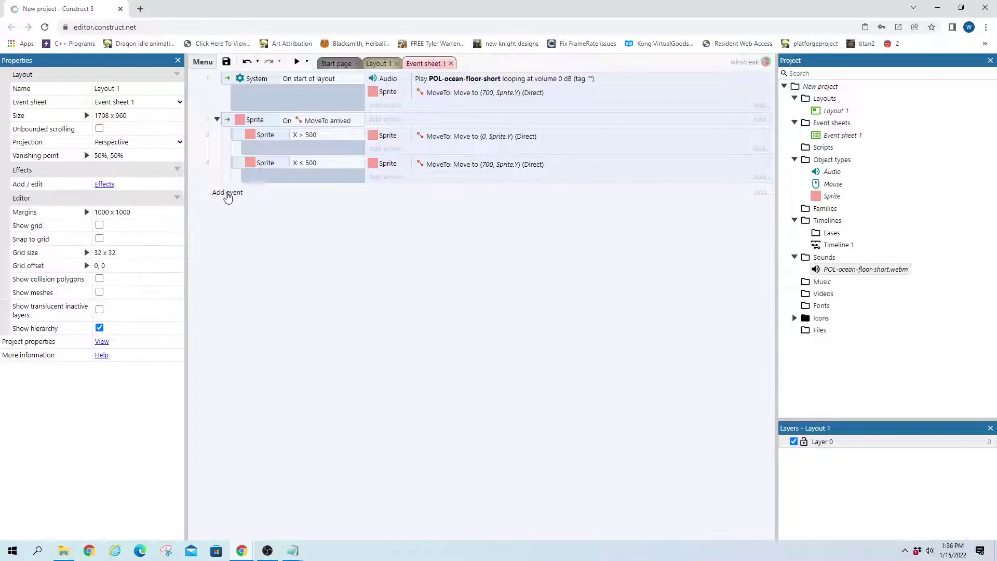
Add a Mouse 'On click' event for the left button.
click(226, 193)
double_click(629, 292)
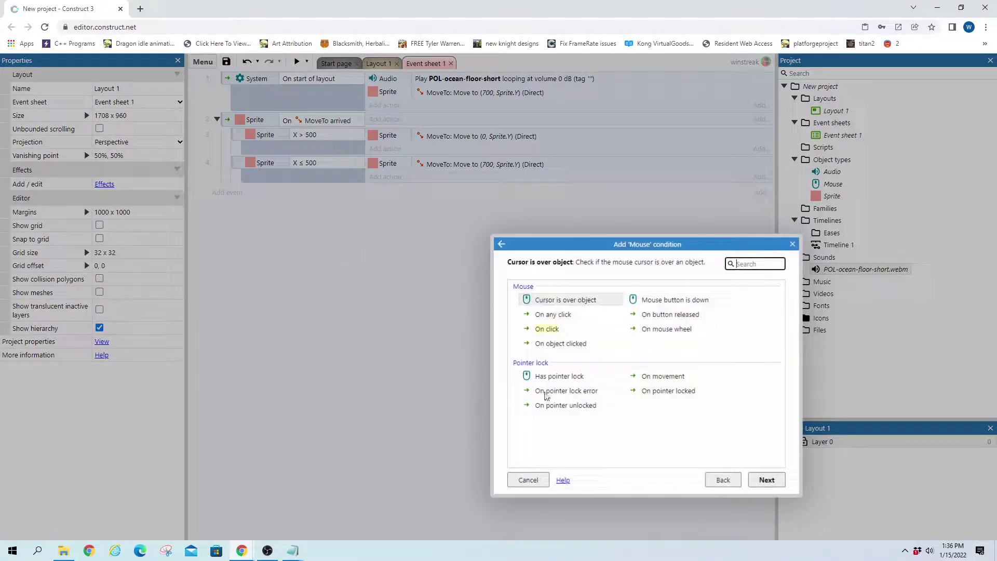
double_click(545, 329)
click(717, 441)
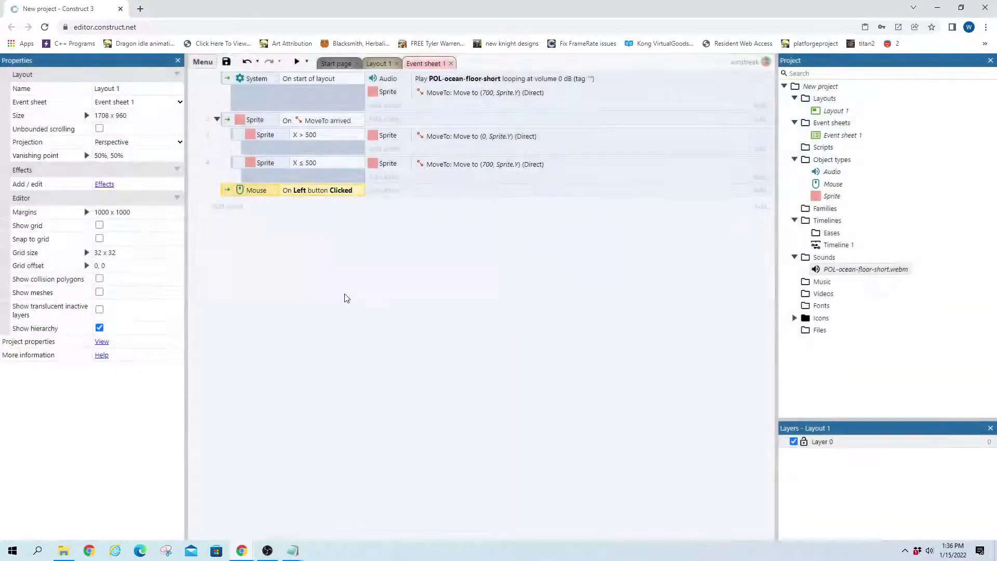
Give the left-click event a System 'Set time scale' action of 0.2.
click(382, 194)
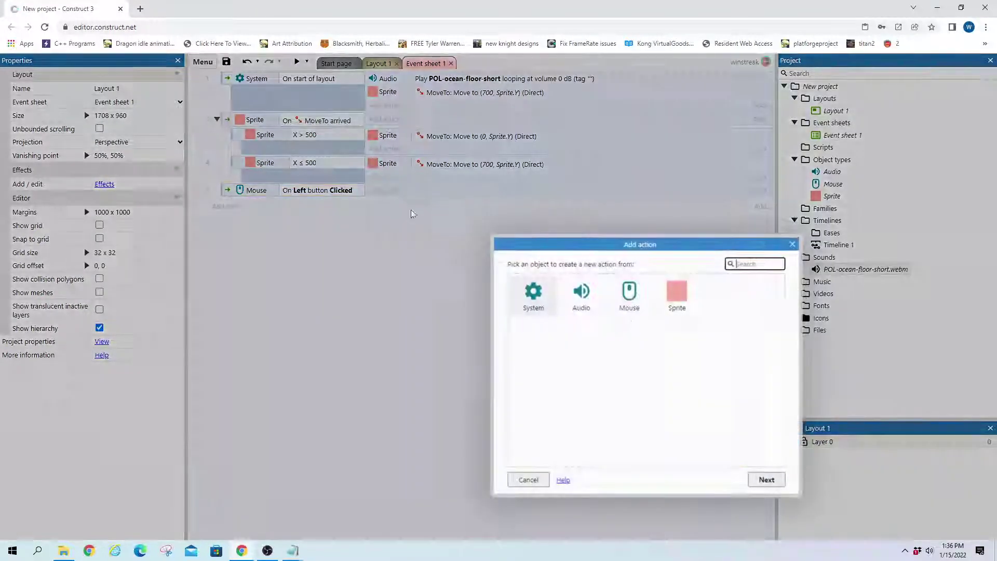
double_click(535, 296)
drag(783, 319, 786, 475)
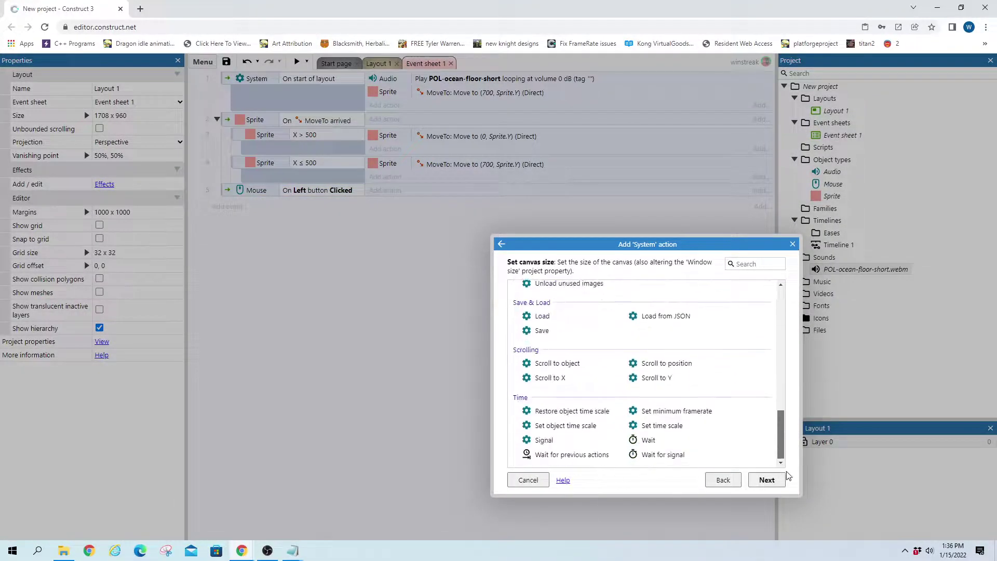
double_click(667, 426)
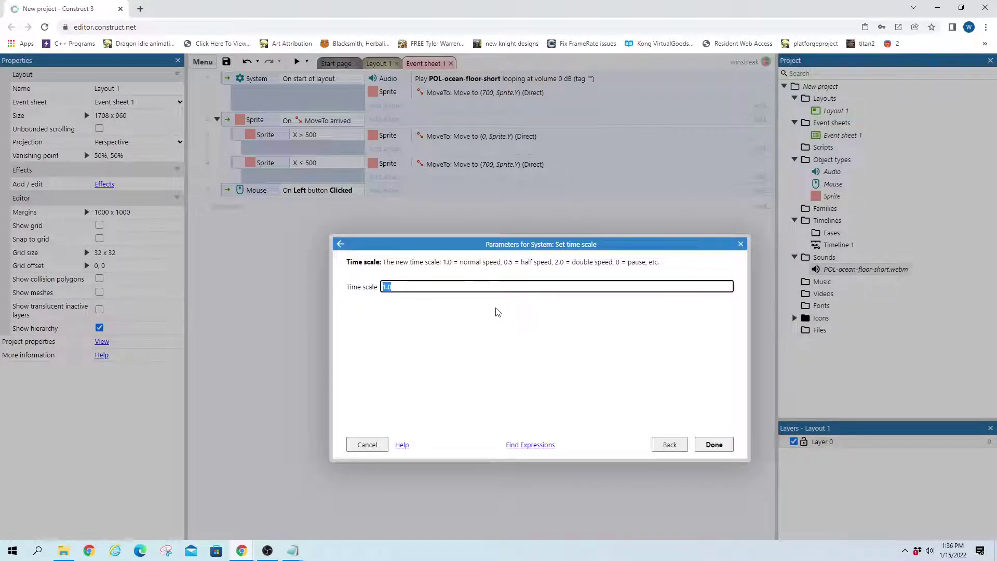
text(0.2)
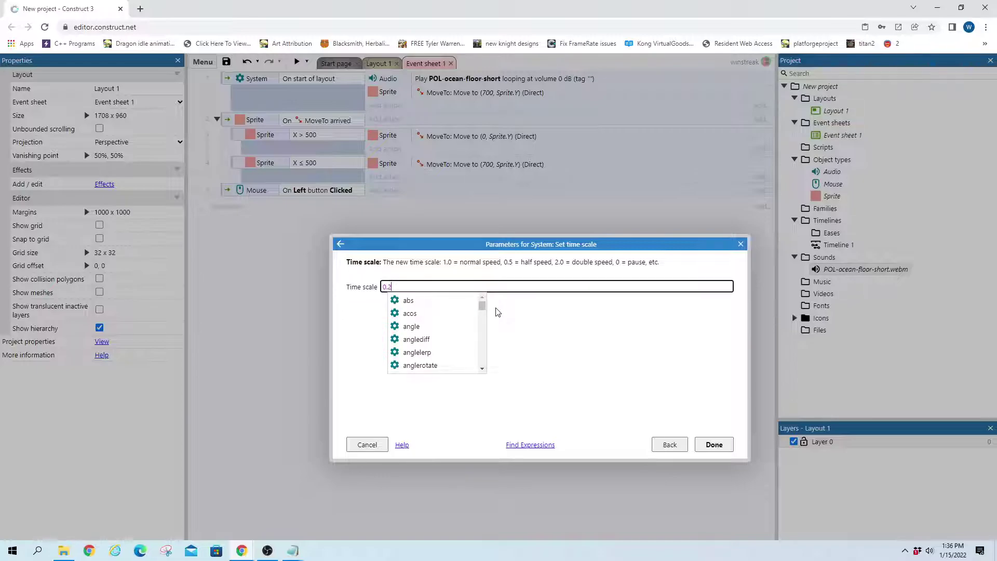
key(Escape)
key(Return)
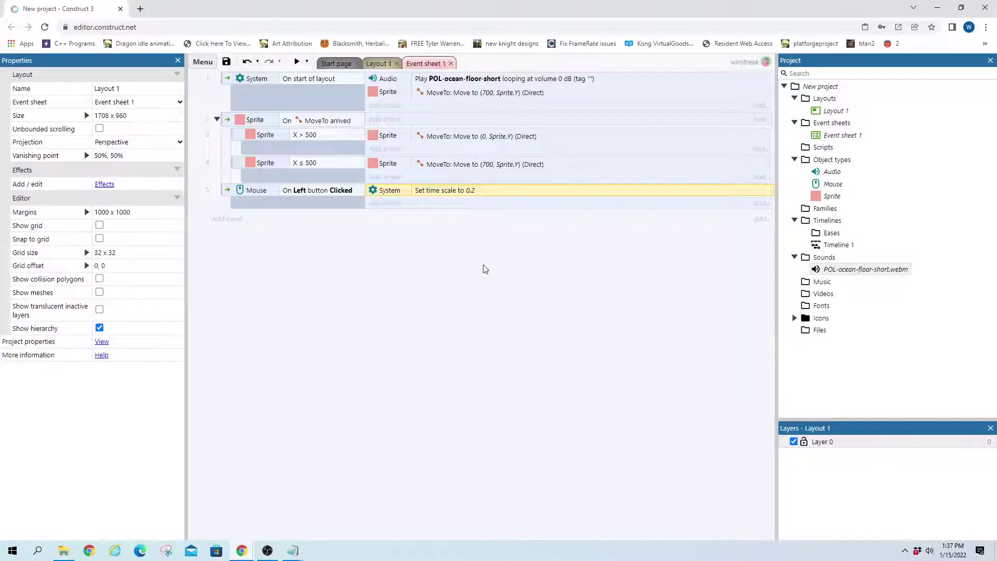
Add an Audio 'Set playback rate' action with tag "" and rate 0.5 to the left-click event.
click(394, 203)
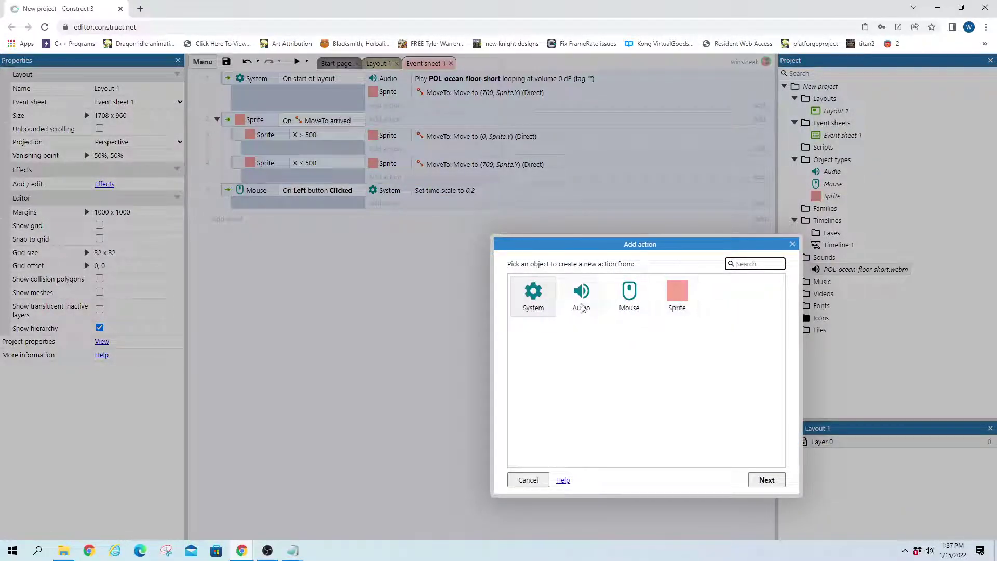
double_click(581, 308)
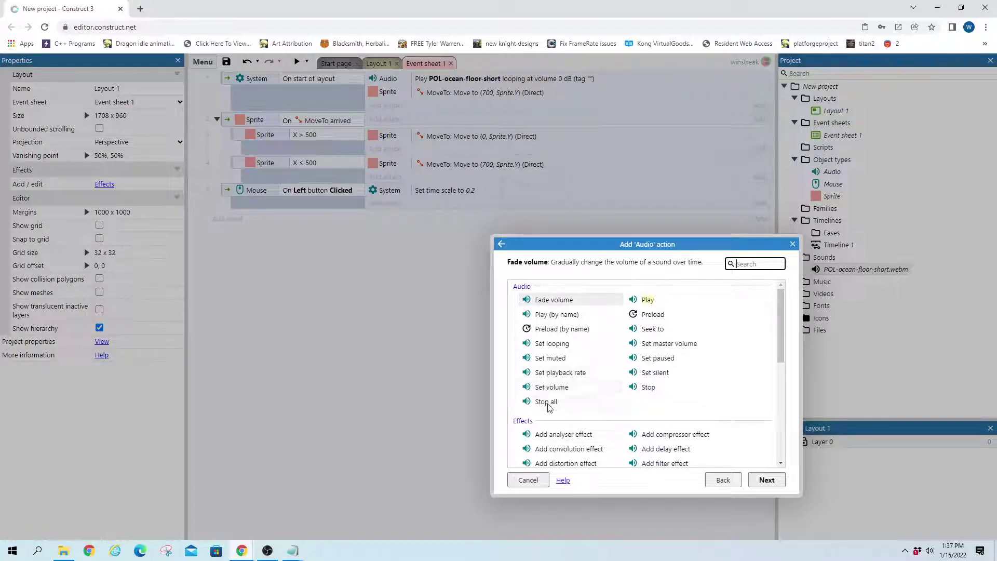
double_click(563, 374)
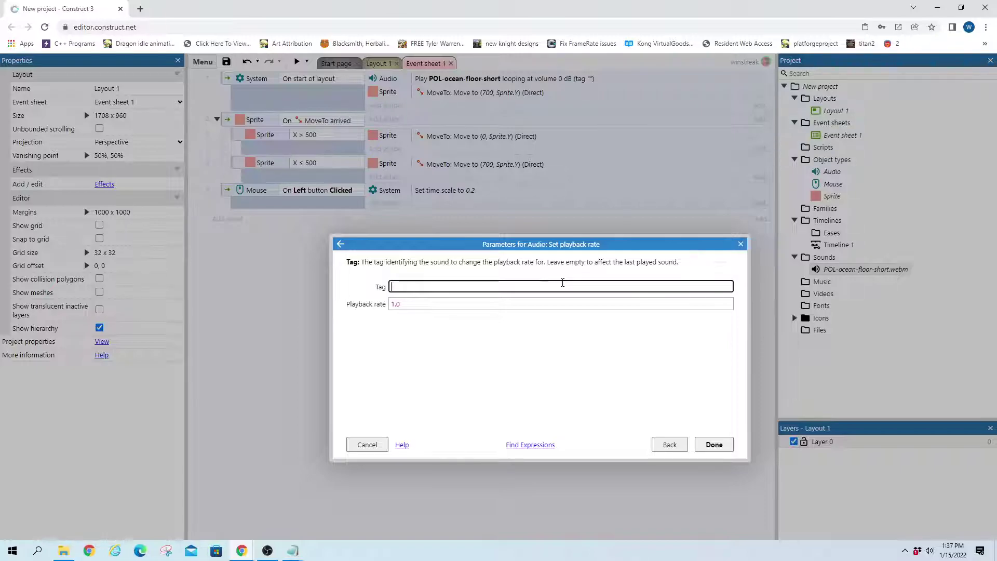
click(426, 303)
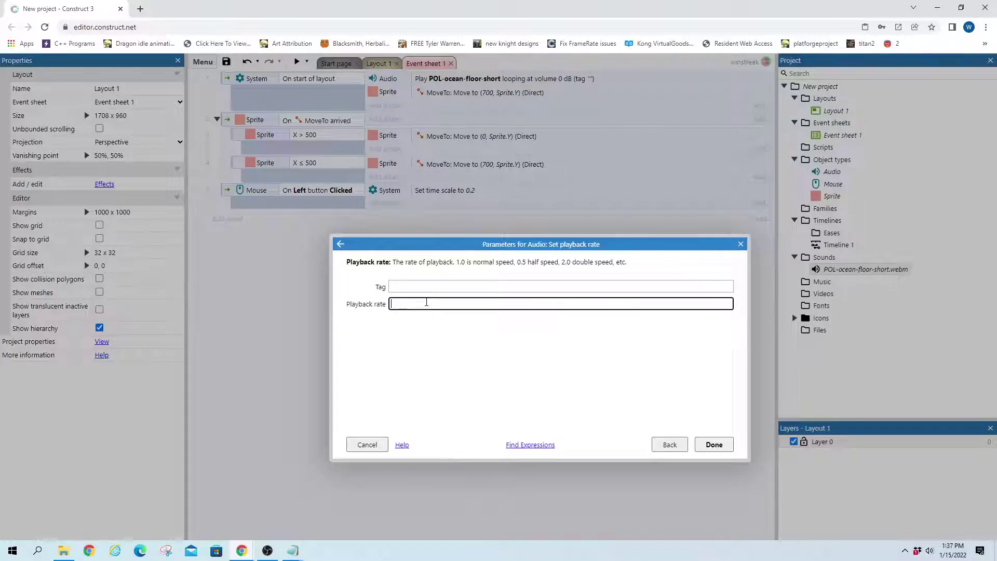
text(0.2)
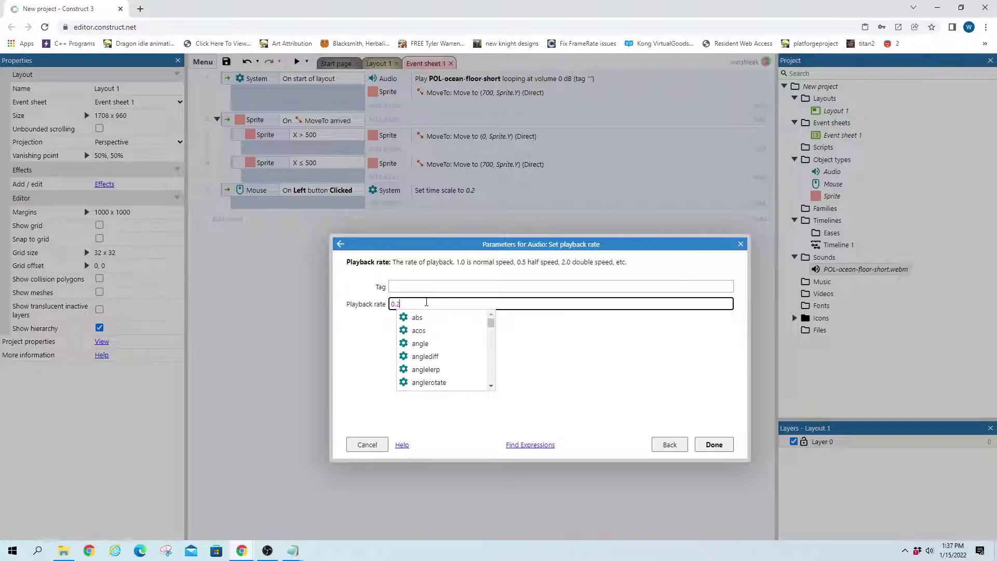
double_click(396, 308)
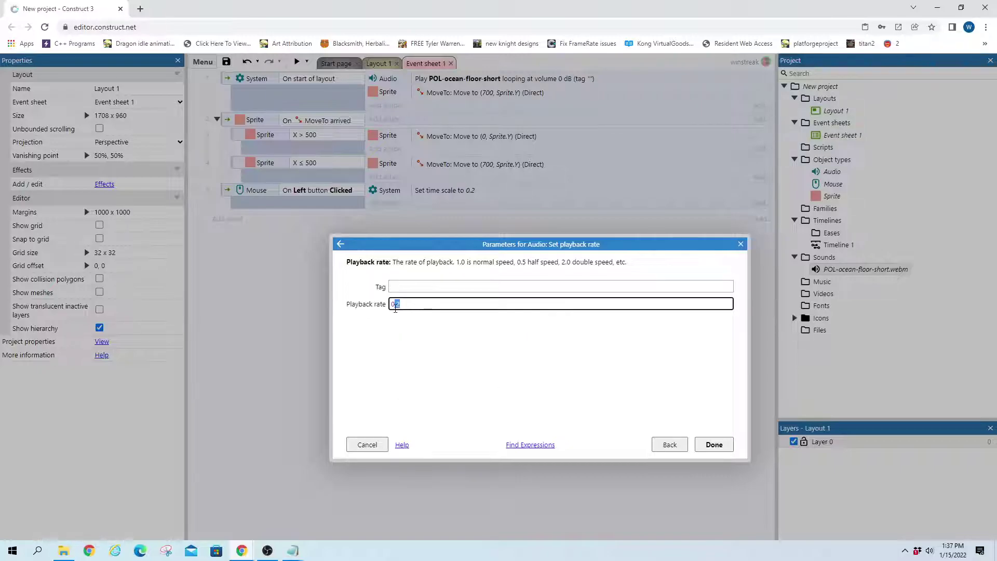
text(0.5)
click(714, 444)
key(Tab)
text("")
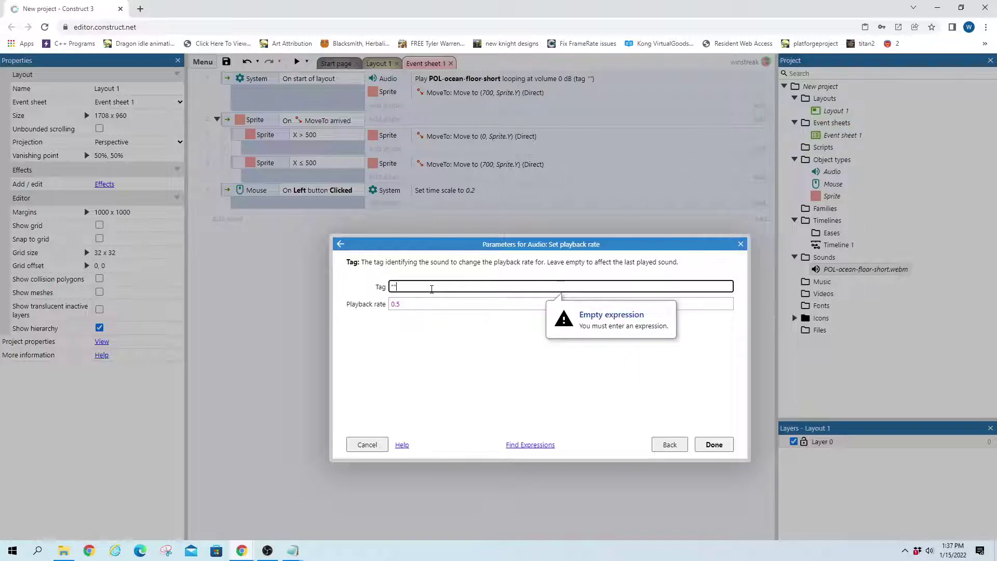
key(Return)
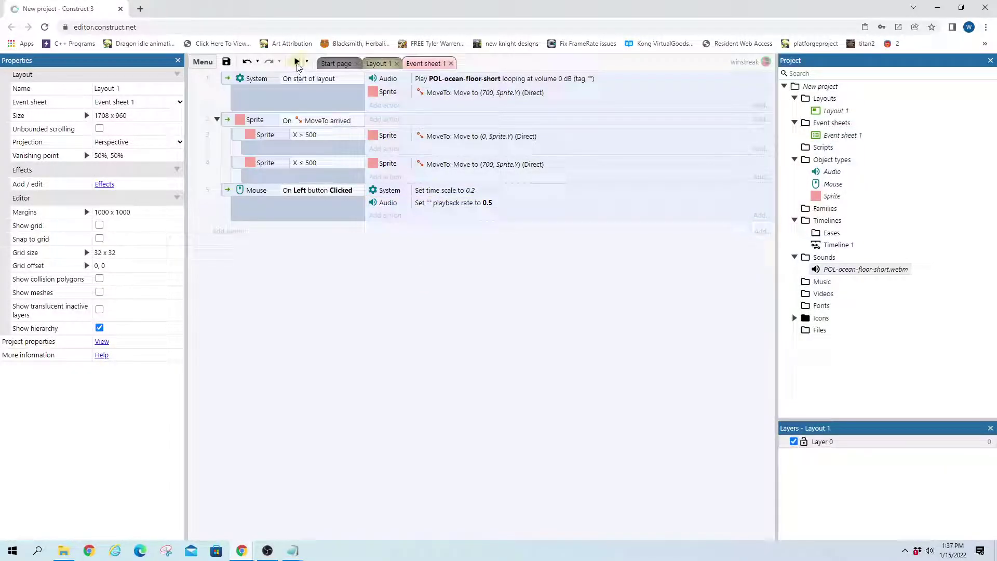
Preview the game, then close the preview window.
click(297, 63)
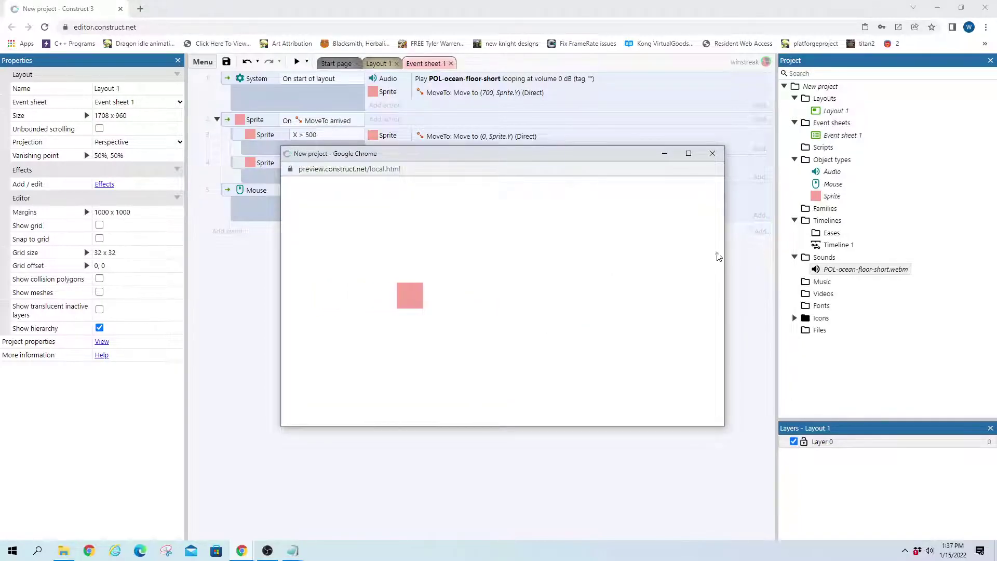
click(715, 155)
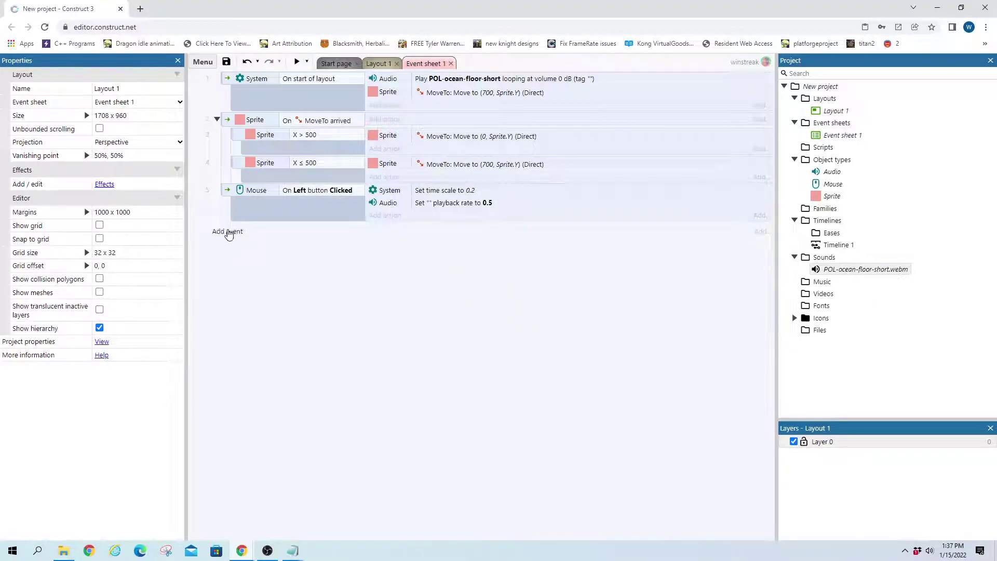
Duplicate the left-click event twice to create events 6 and 7.
click(227, 230)
key(Escape)
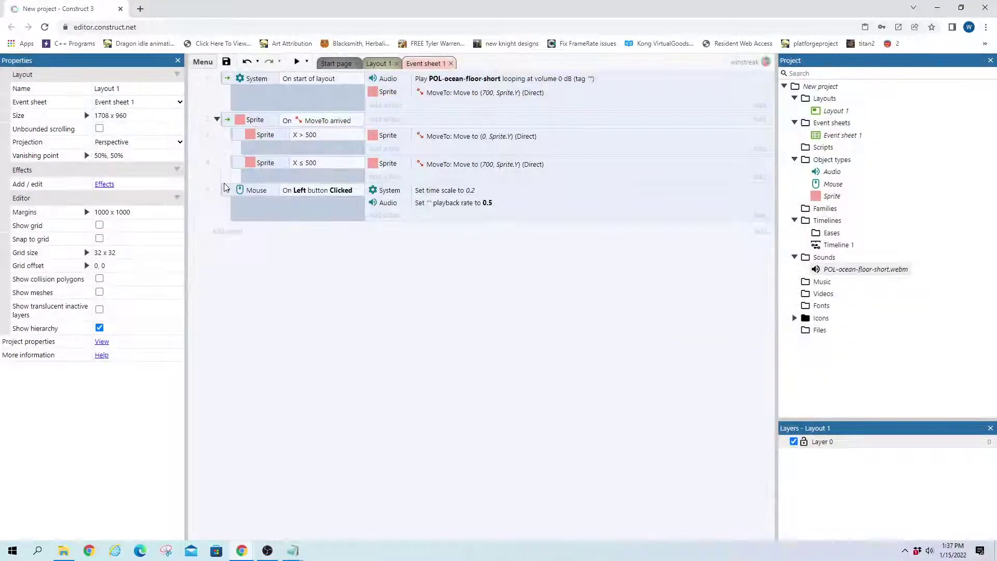
click(234, 189)
key(ctrl+c)
key(ctrl+v)
key(ctrl+v)
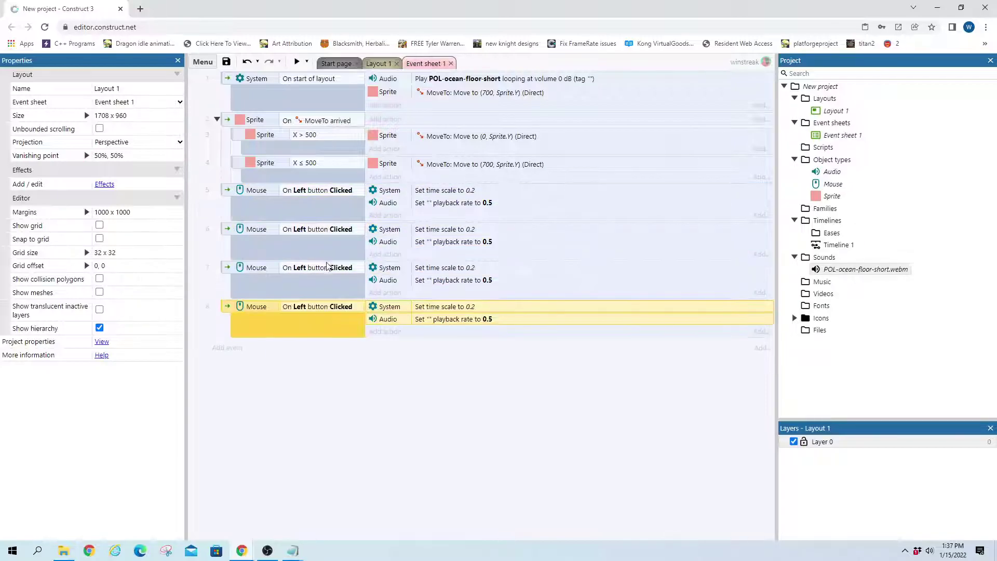
key(Escape)
Make event 6 respond to the middle mouse button and event 7 to the right button.
double_click(319, 236)
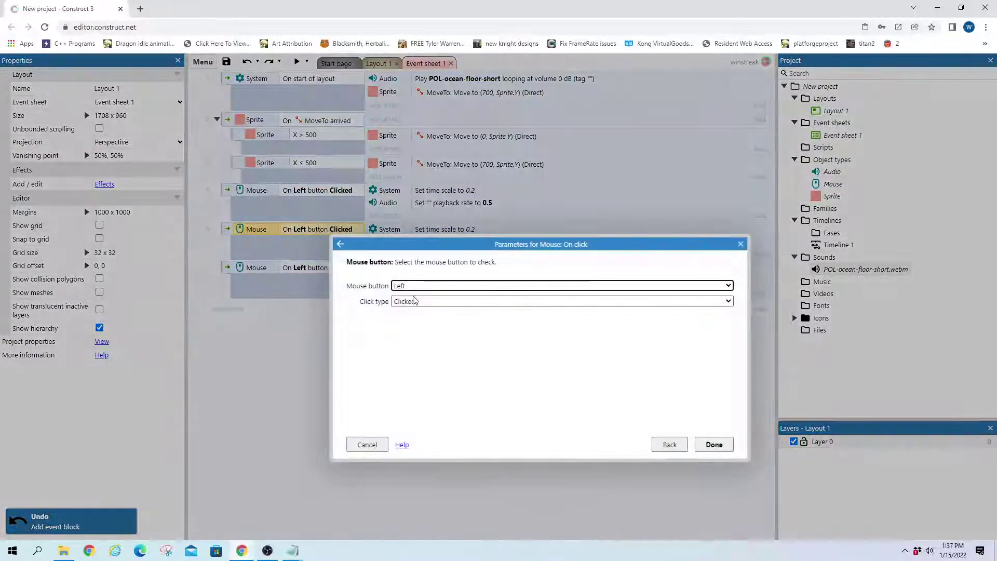
click(562, 286)
click(421, 305)
click(714, 445)
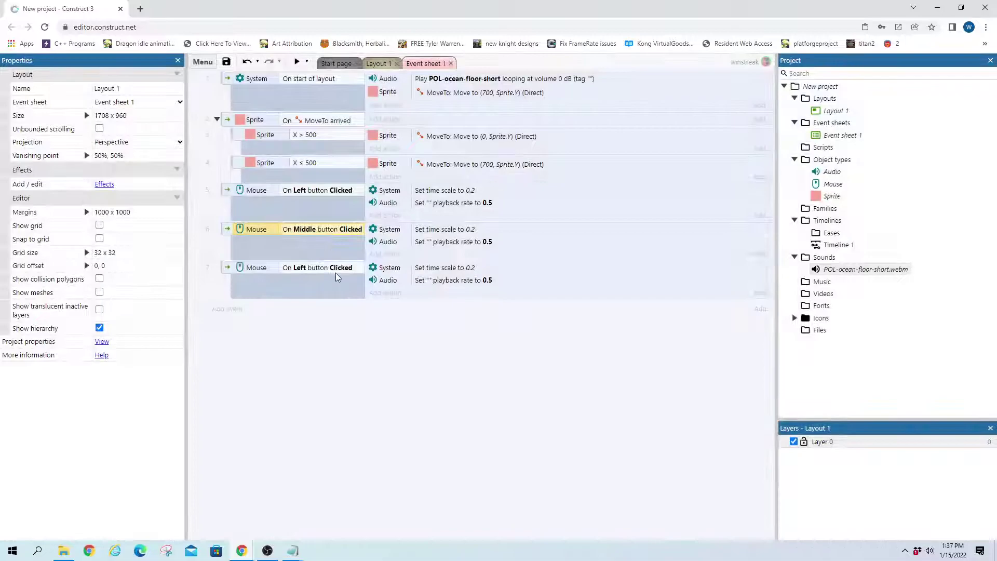
double_click(333, 269)
click(402, 291)
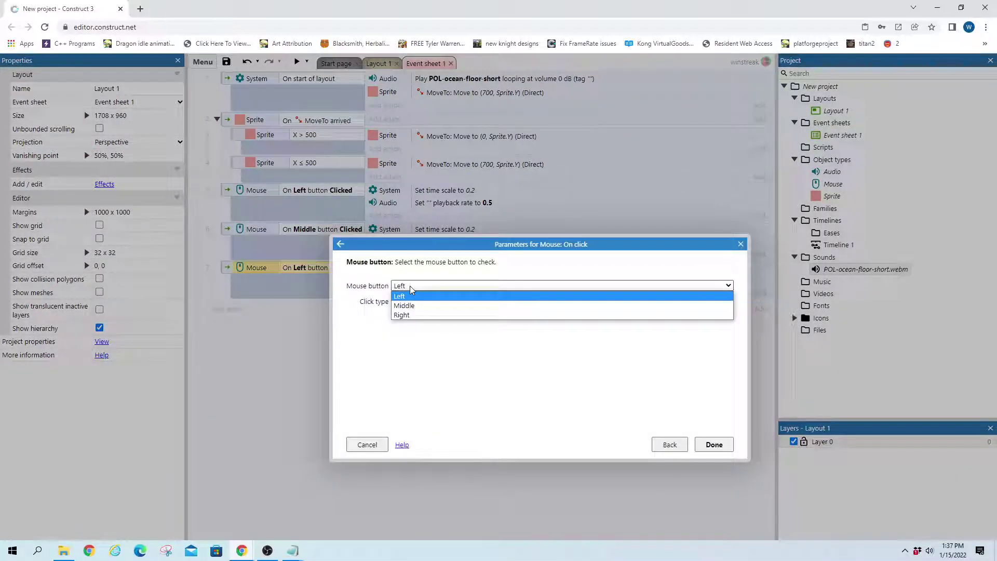
click(412, 315)
click(705, 444)
Set event 6's time scale to 1 and audio playback rate to 1.
double_click(468, 229)
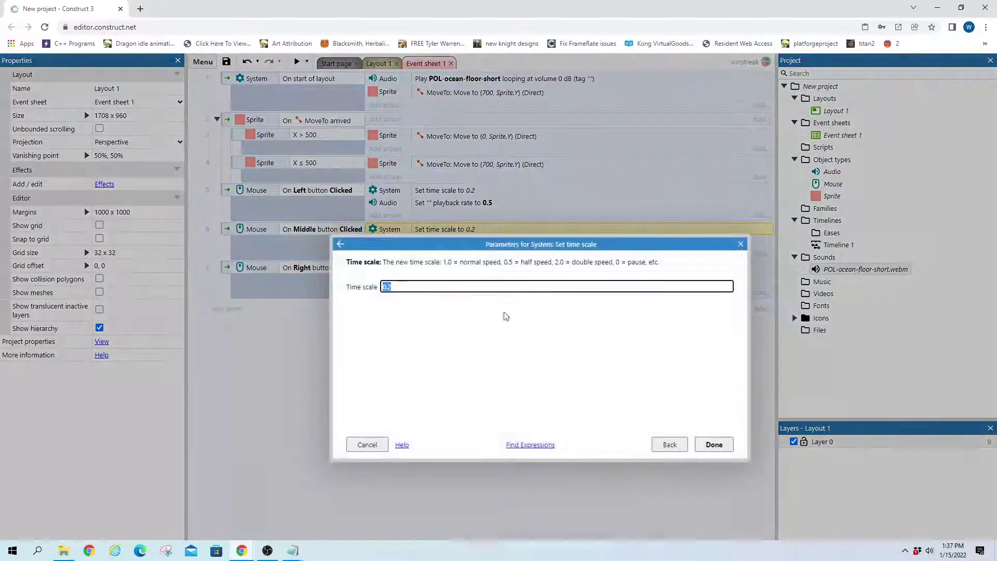
text(1)
key(Return)
double_click(471, 245)
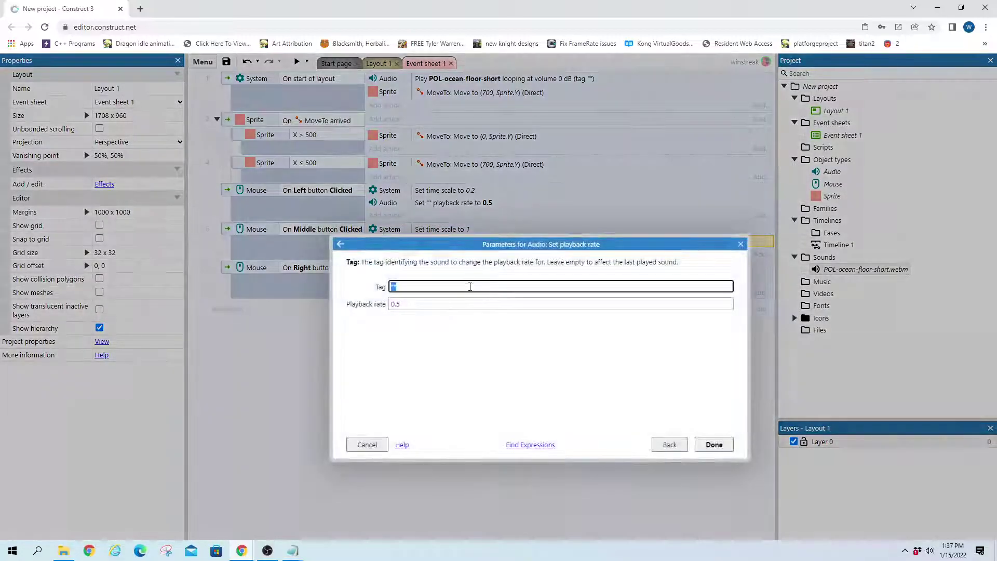
key(Tab)
text(1)
key(Return)
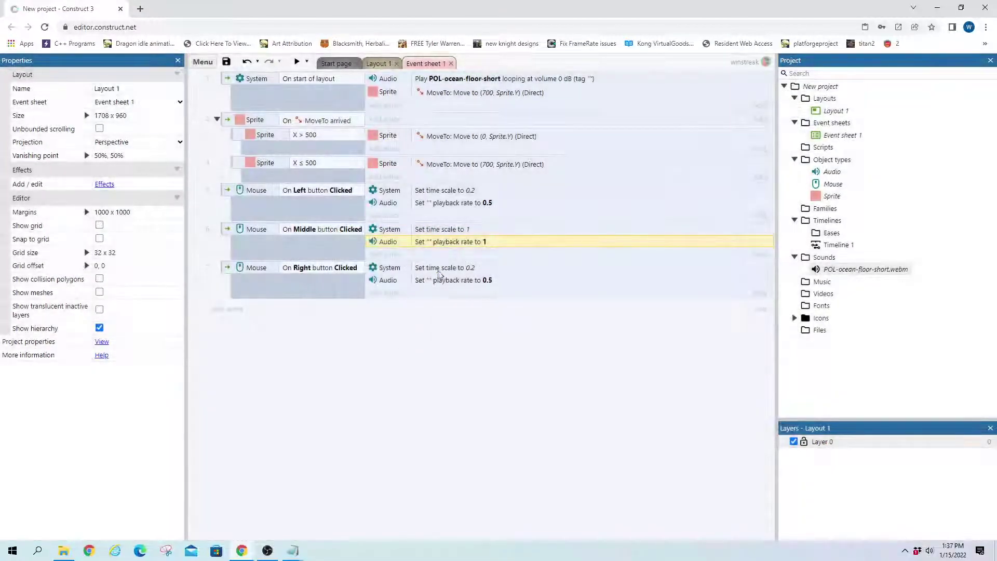
Set event 7's time scale to 2.5 and audio playback rate to 1.4.
double_click(440, 270)
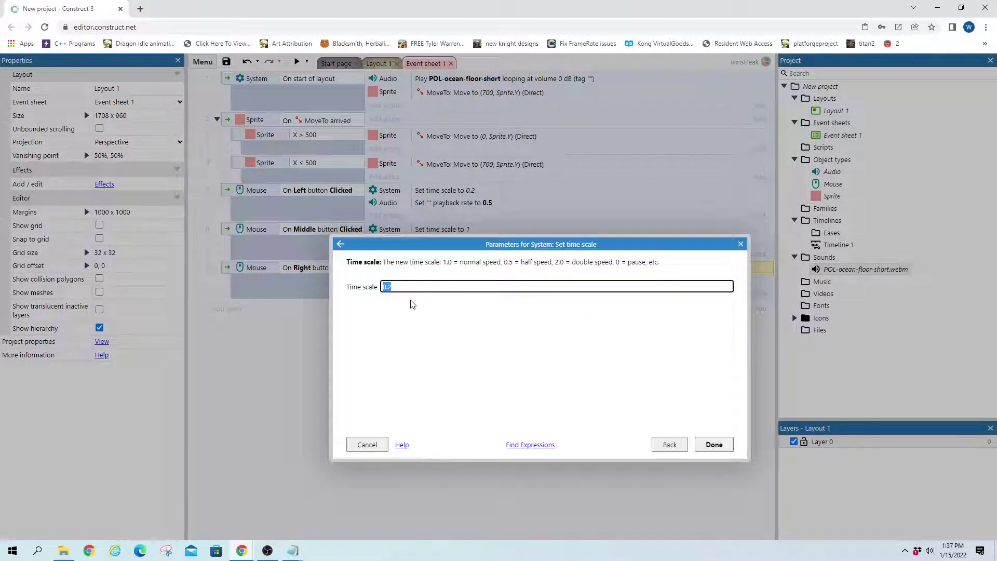
text(2.5)
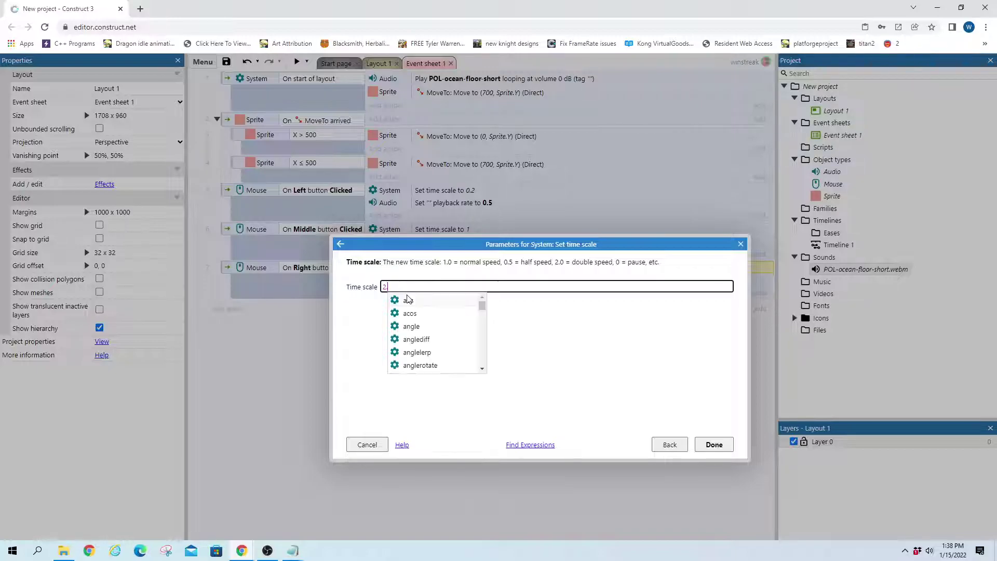
key(Return)
click(447, 280)
double_click(447, 283)
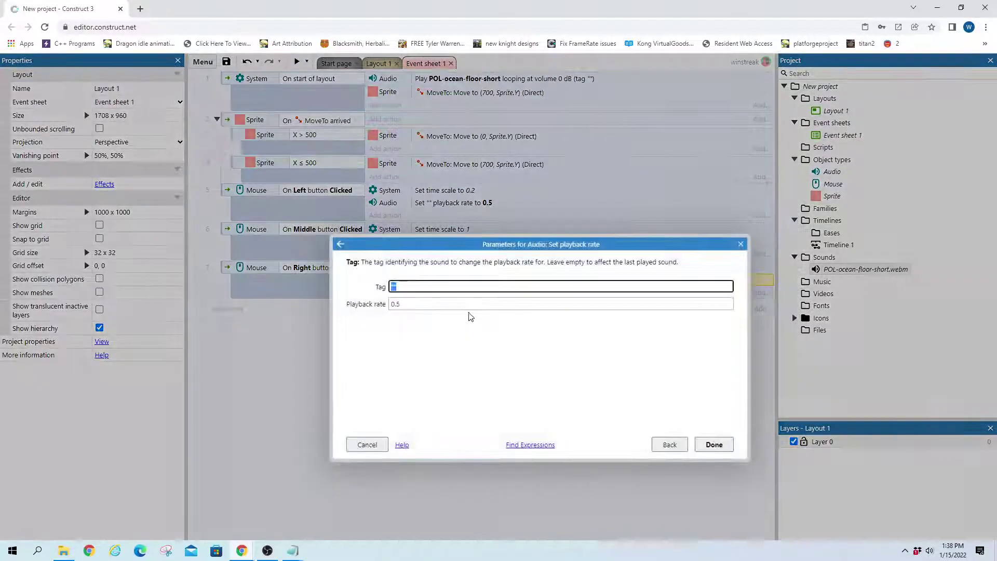
click(403, 304)
text(1.4)
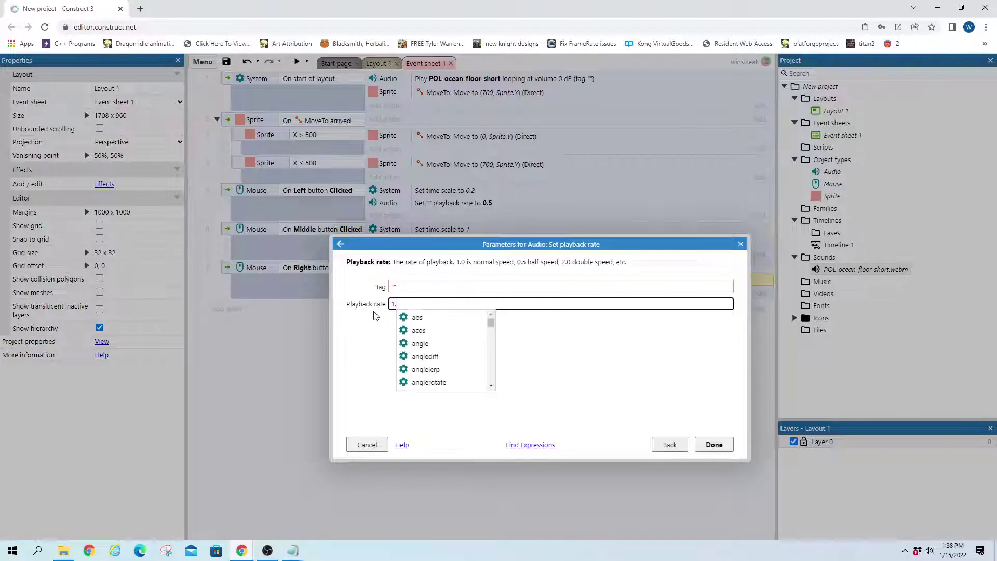
key(Return)
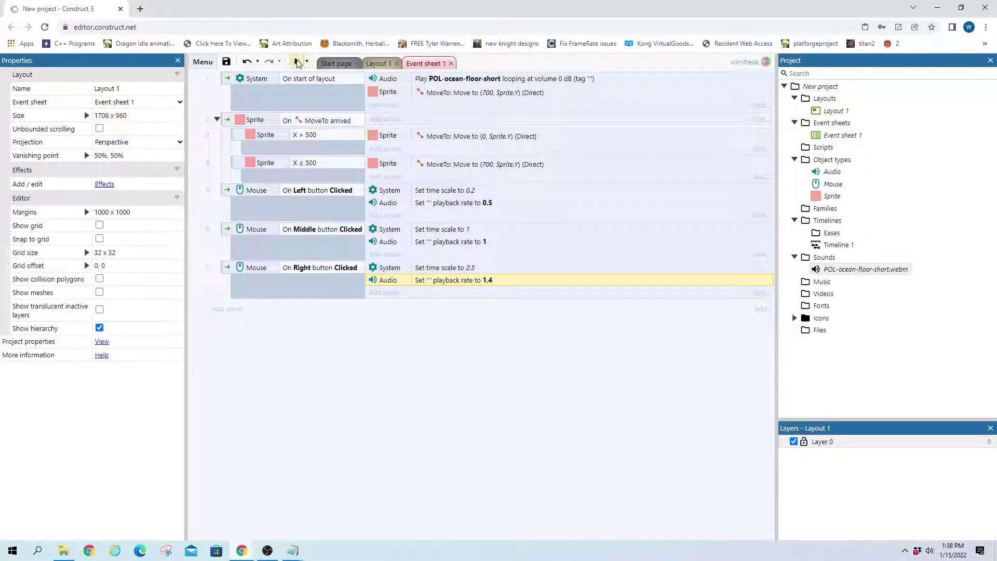
click(297, 61)
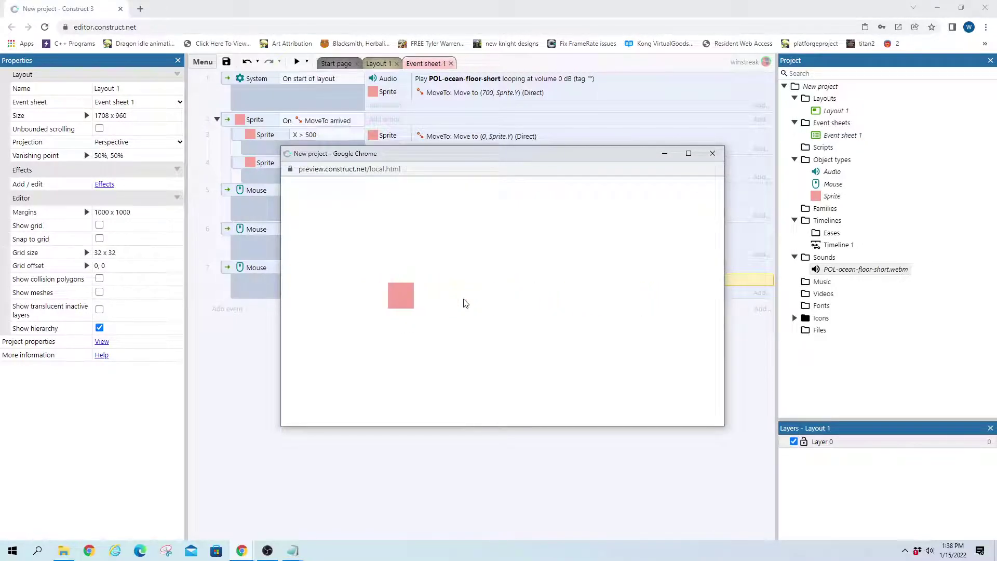
click(465, 303)
click(712, 154)
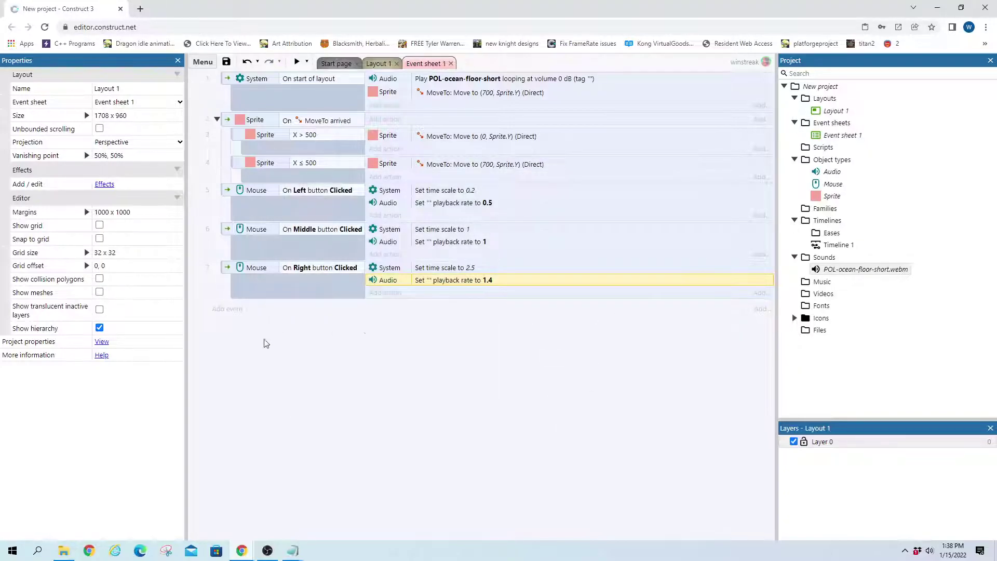